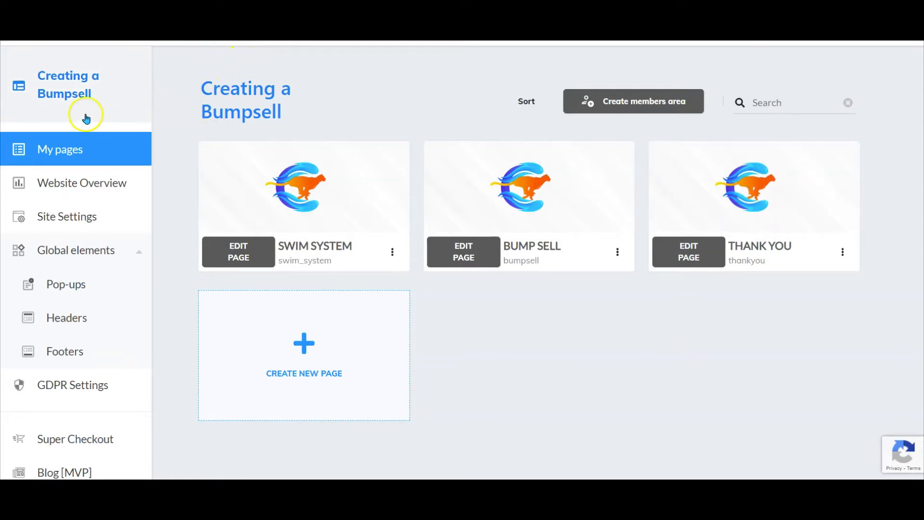
- Open the Swim Set product for editing from the Super Checkout product list
scroll(82, 227, down, 3)
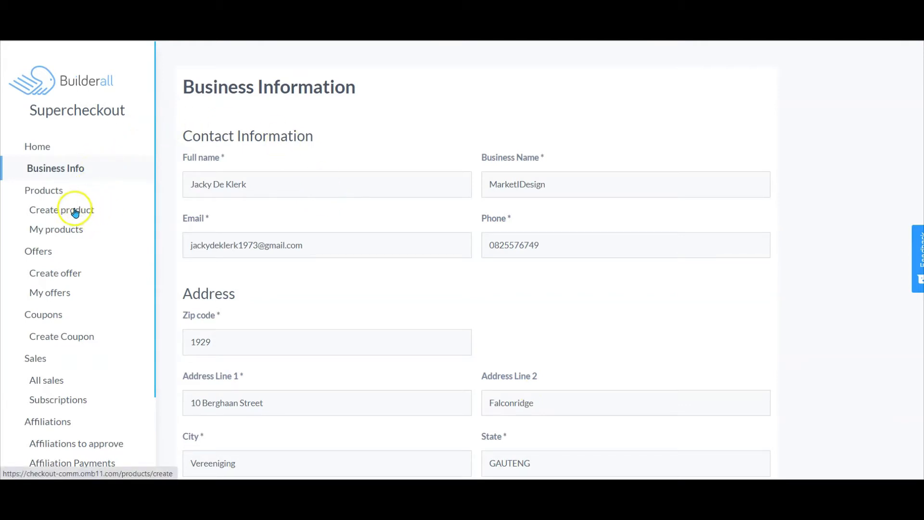
click(77, 232)
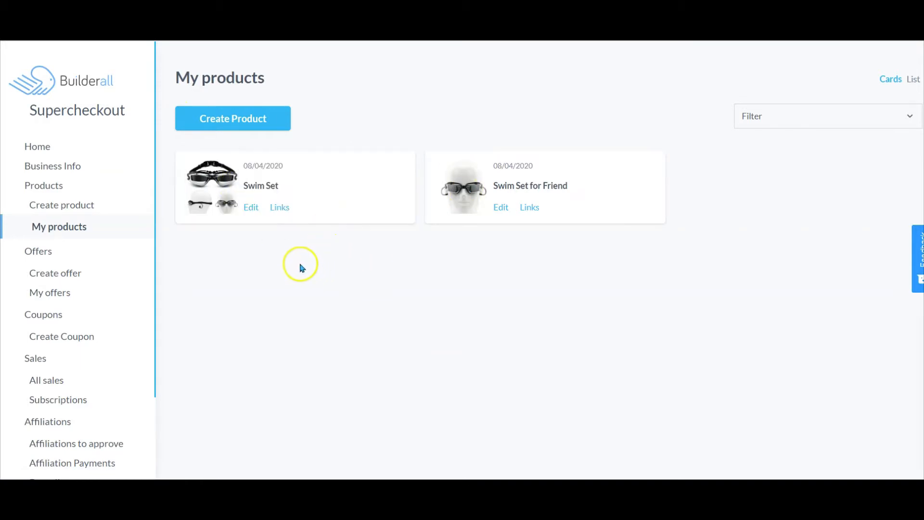
click(251, 209)
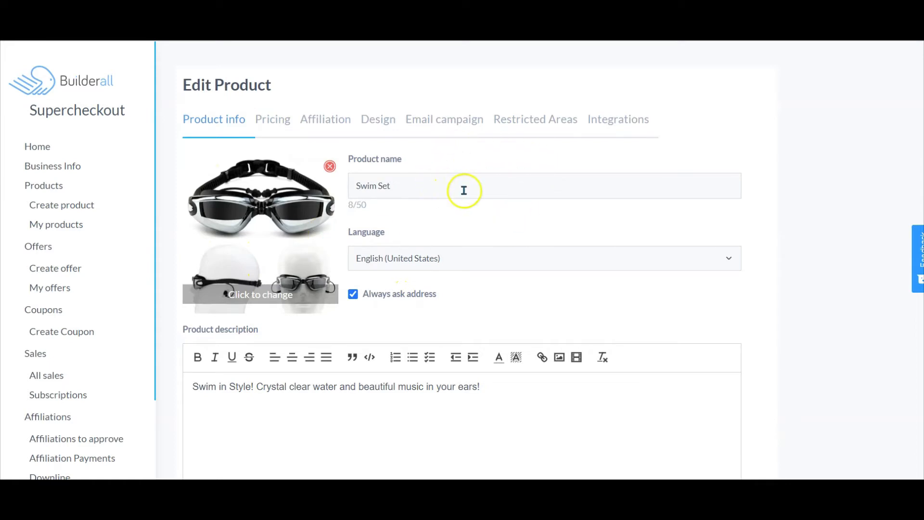
- Review the Swim Set product info, including its type, and continue to the Pricing tab
scroll(456, 244, down, 3)
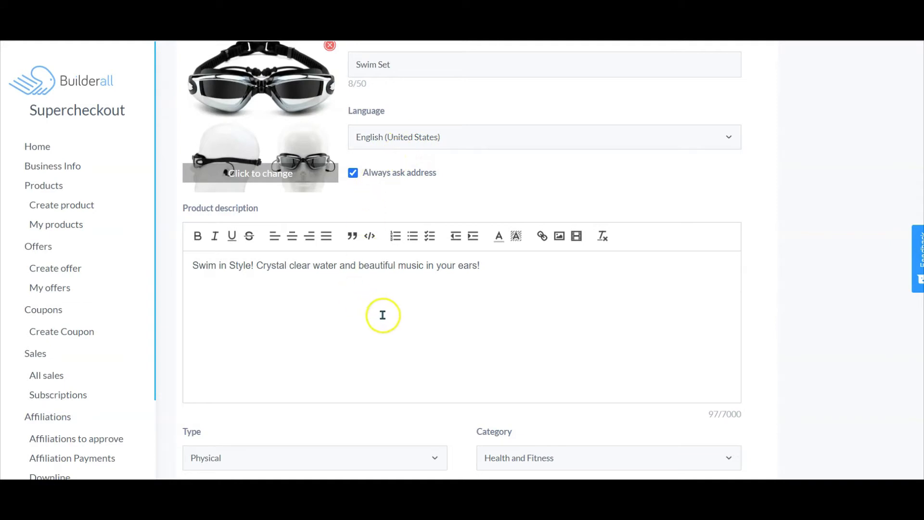
scroll(383, 315, down, 1)
scroll(383, 316, down, 2)
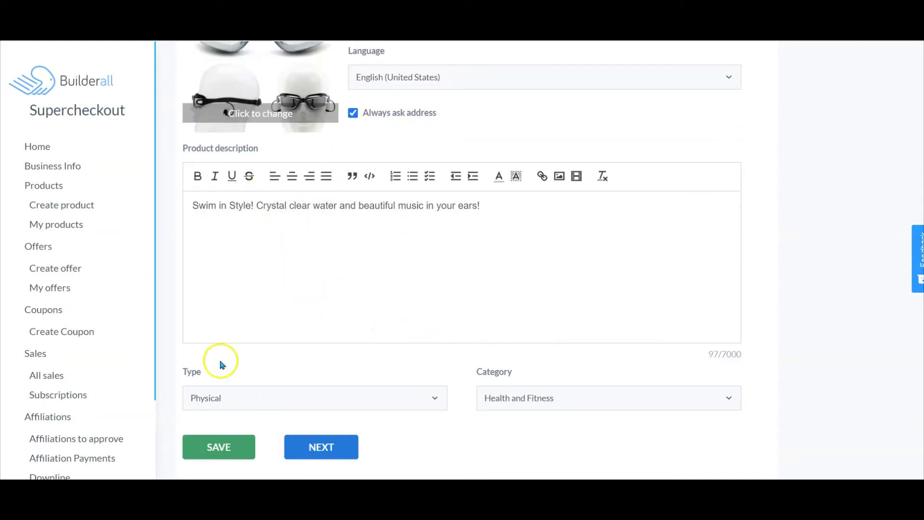
click(429, 392)
click(432, 394)
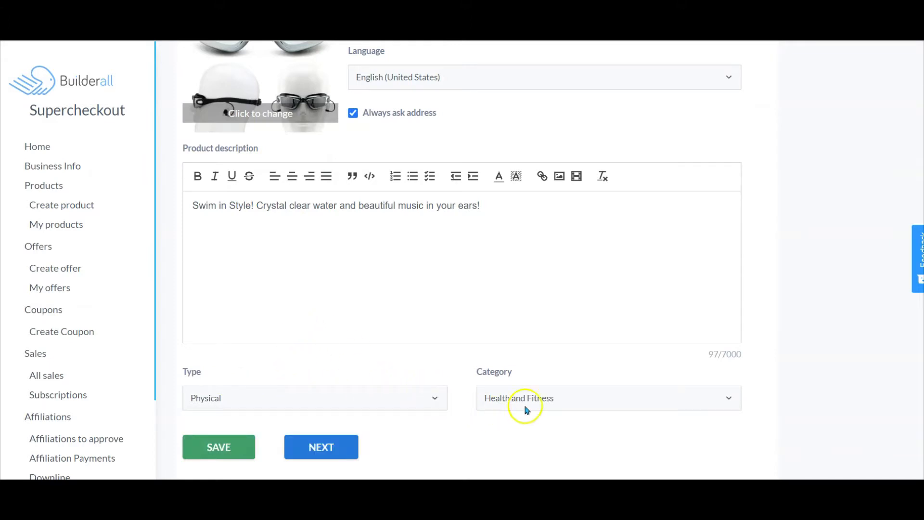
click(329, 446)
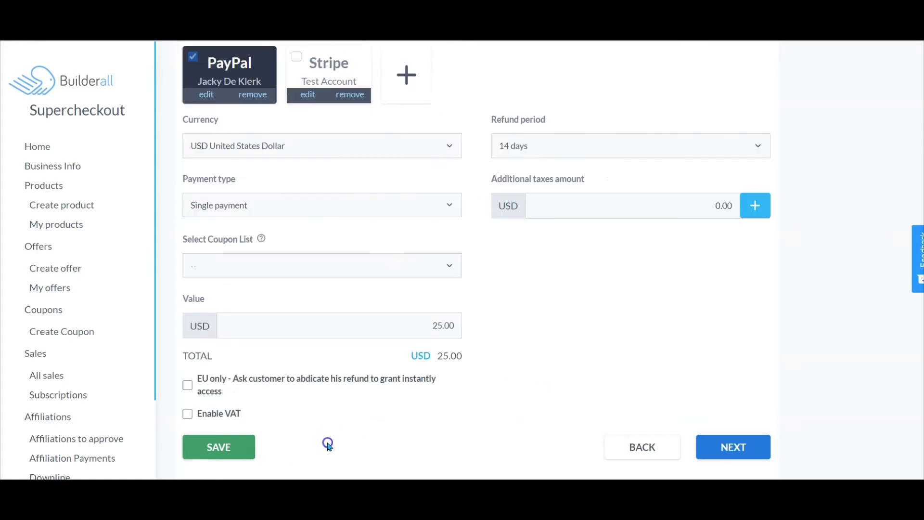
- Open the payment gateway settings dialog for adding a processor and close it without changes
scroll(565, 326, up, 2)
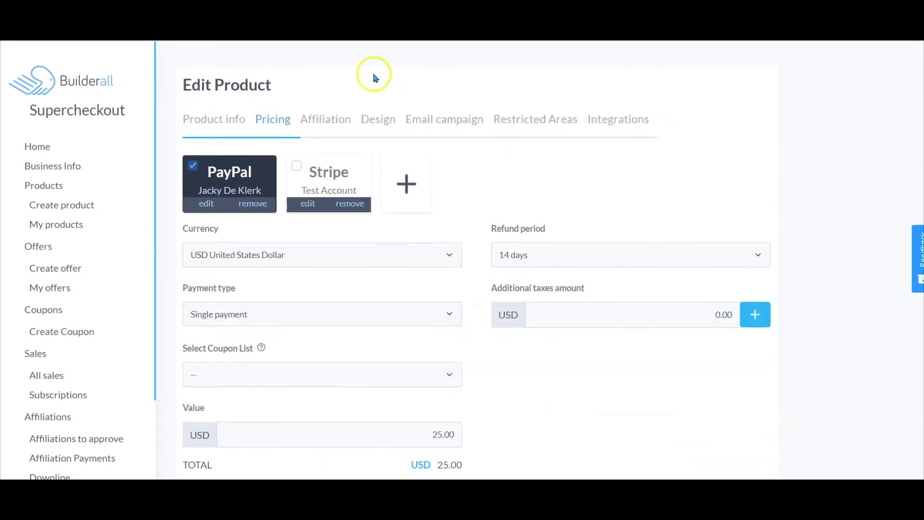
click(407, 183)
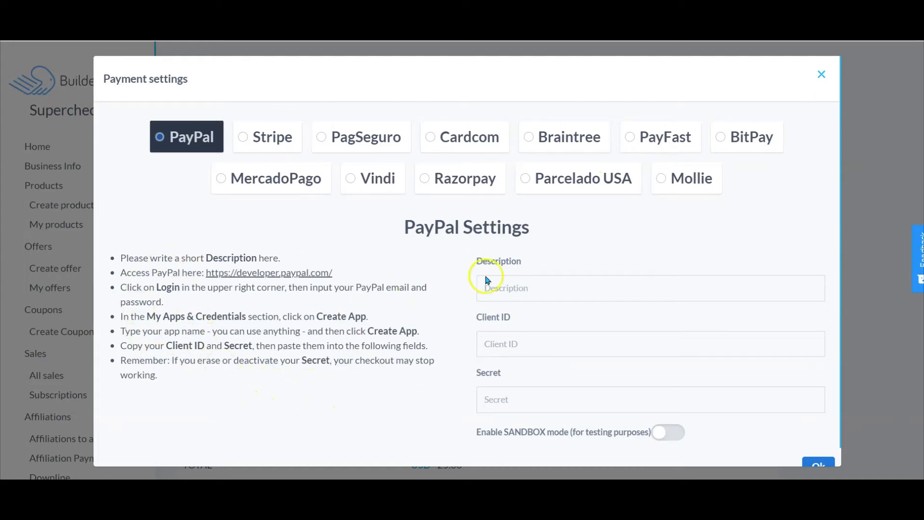
click(822, 74)
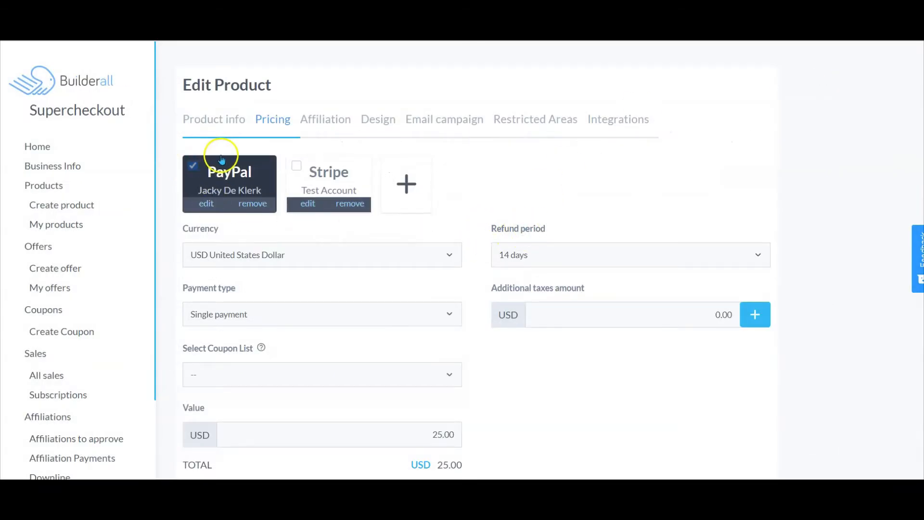
- Check the payment type and coupon list options and move on through Affiliation to the Design tab
scroll(207, 169, down, 3)
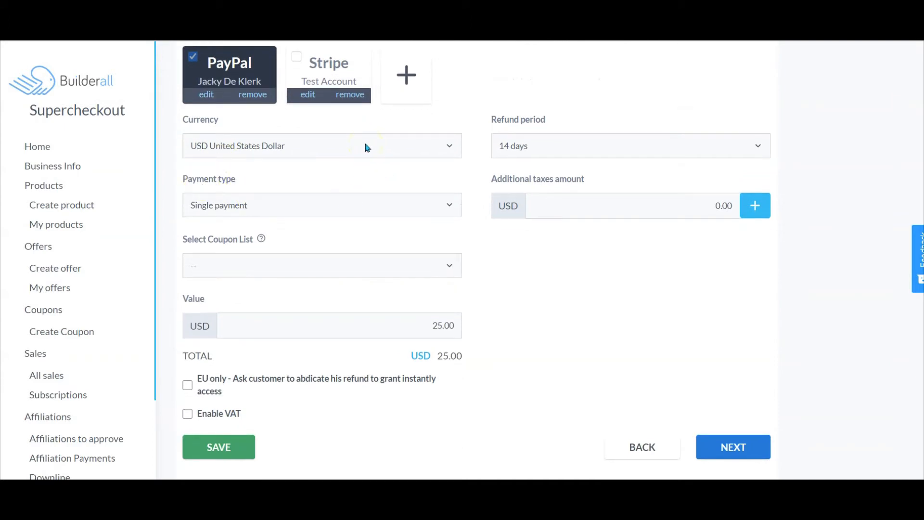
click(324, 214)
click(325, 210)
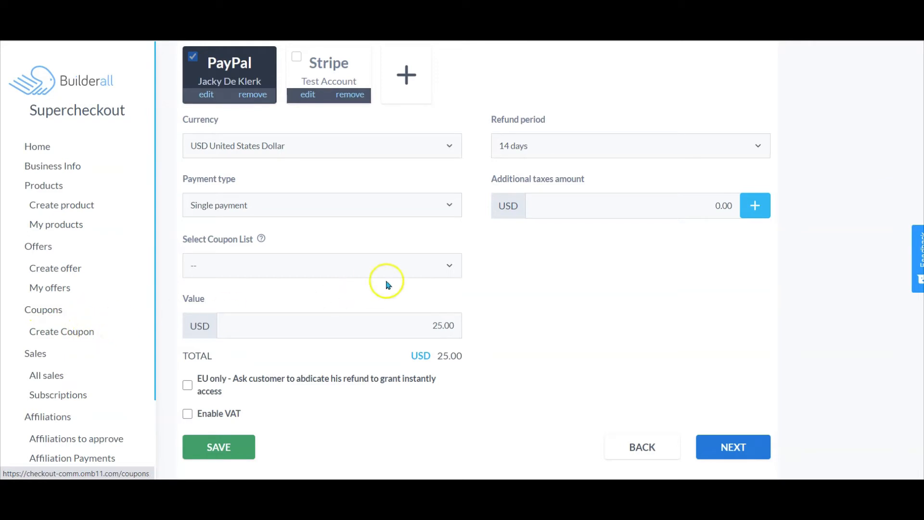
click(449, 266)
click(449, 266)
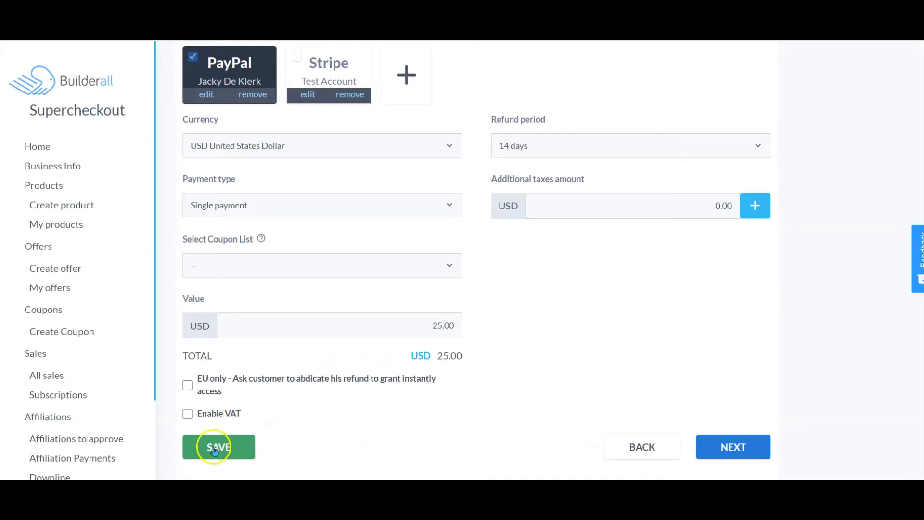
click(735, 445)
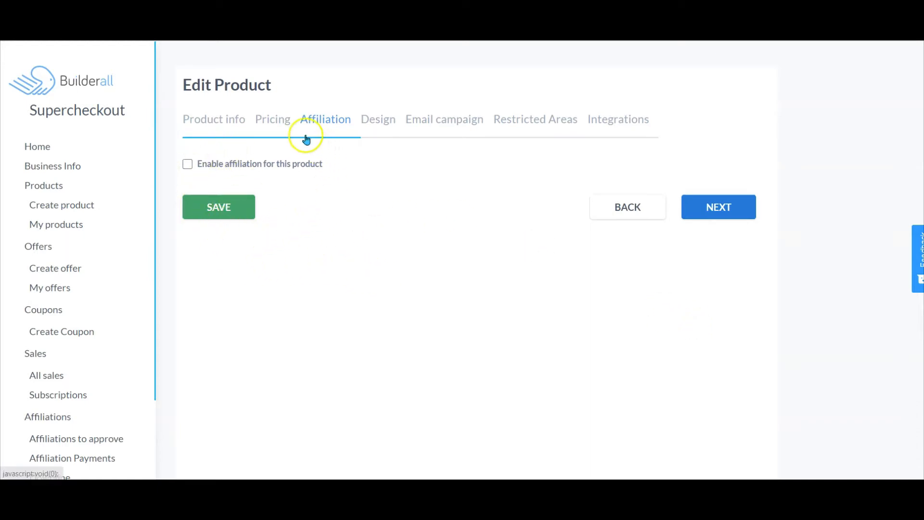
click(723, 209)
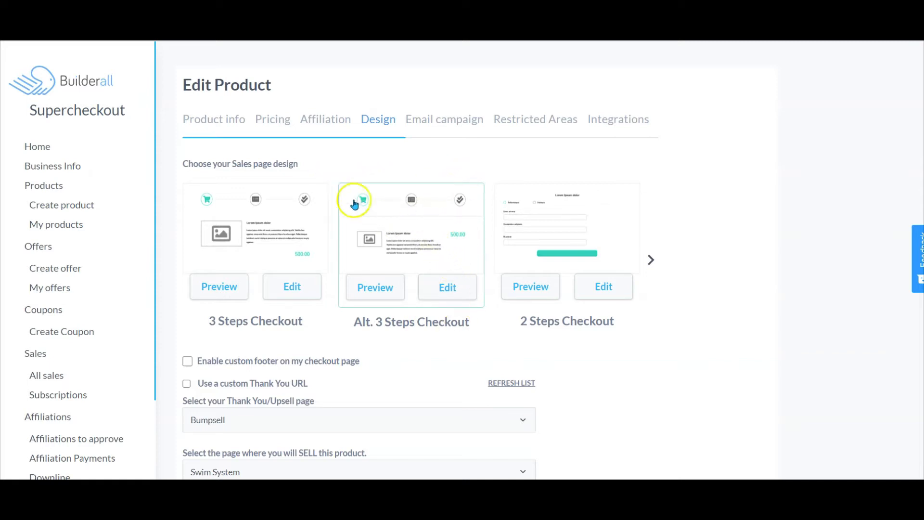
scroll(335, 292, down, 2)
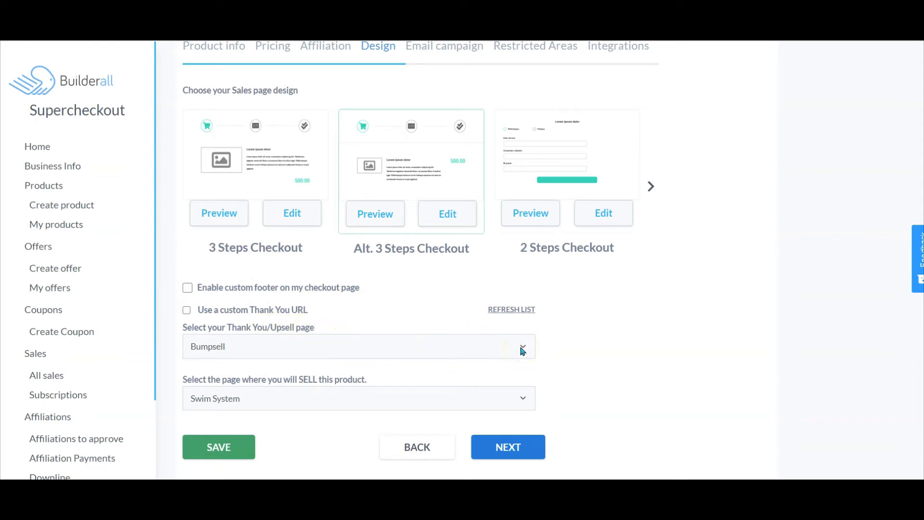
click(188, 310)
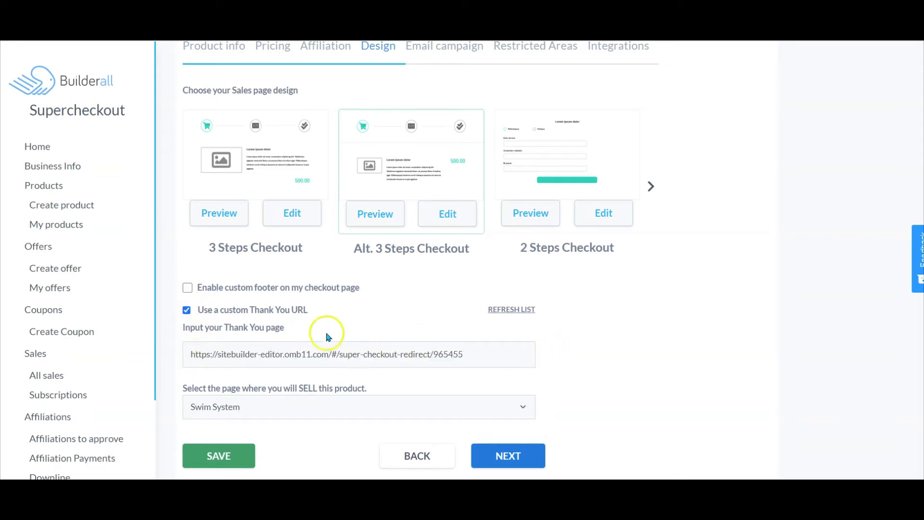
click(186, 310)
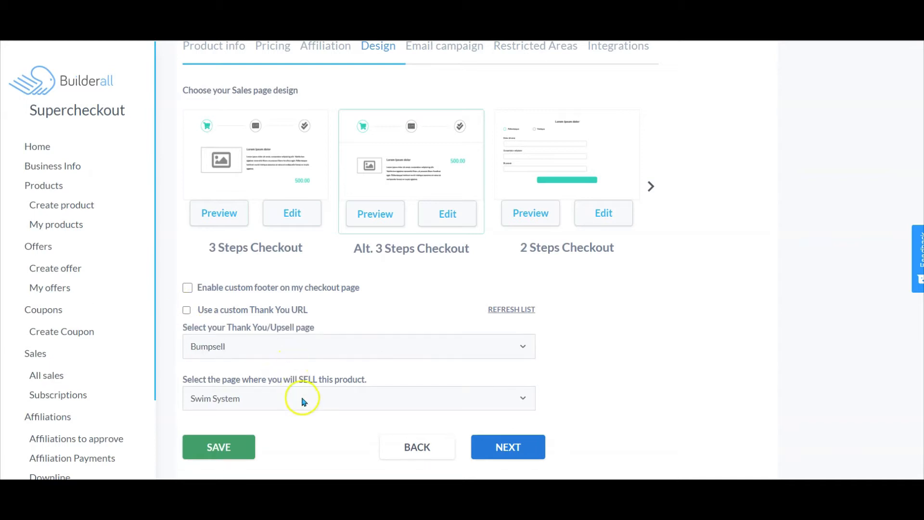
- Set the Thank You/Upsell page to Bumpsell and the sales page to Swim System
click(302, 347)
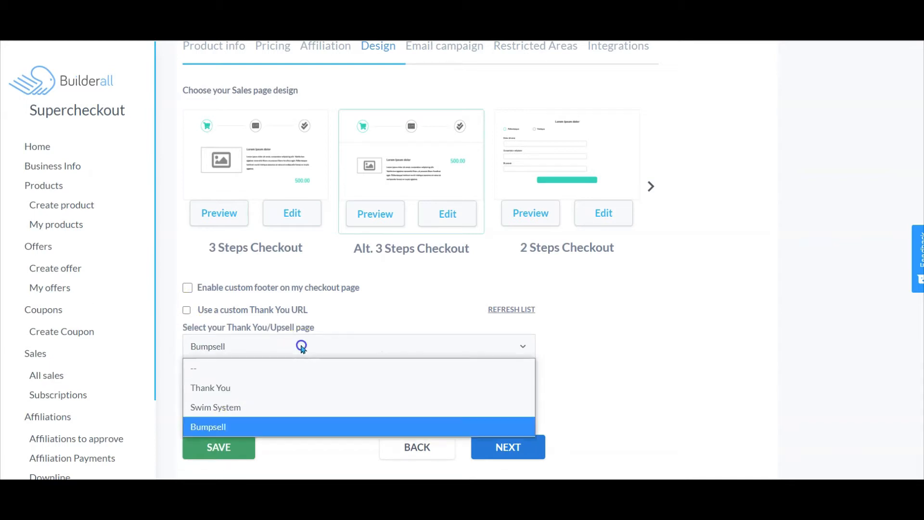
click(245, 427)
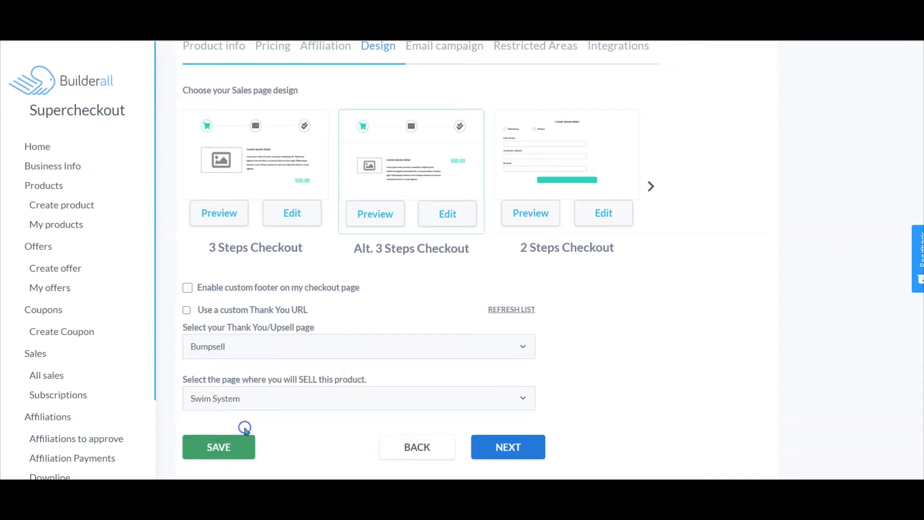
click(404, 403)
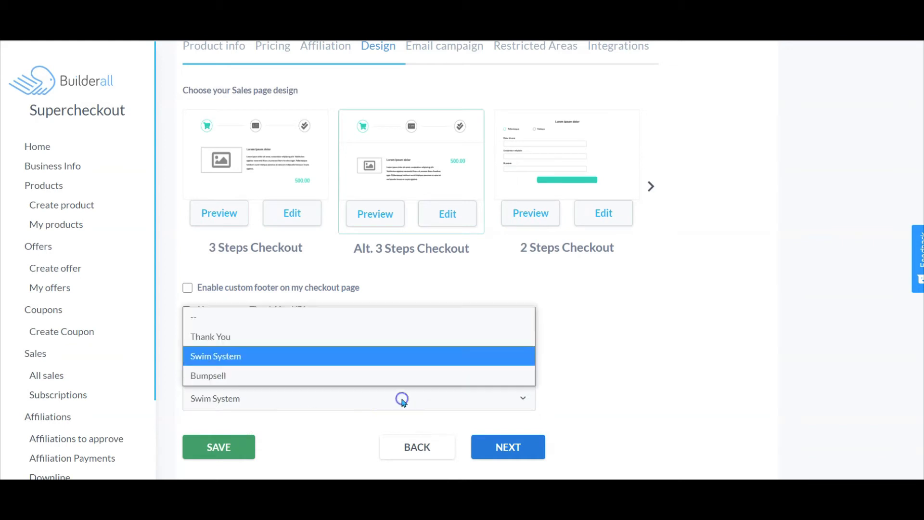
click(350, 355)
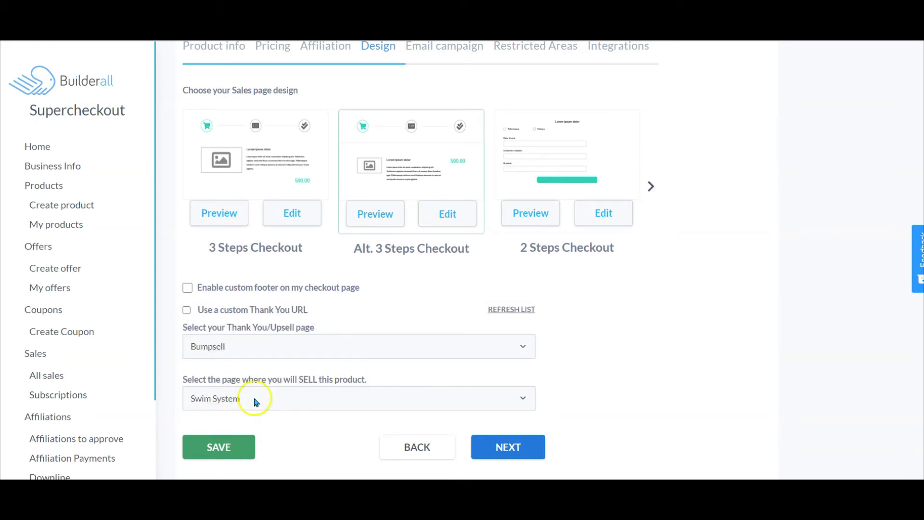
- Continue to the Email campaign tab and check the MailingBoss list options, keeping Purchased
click(515, 448)
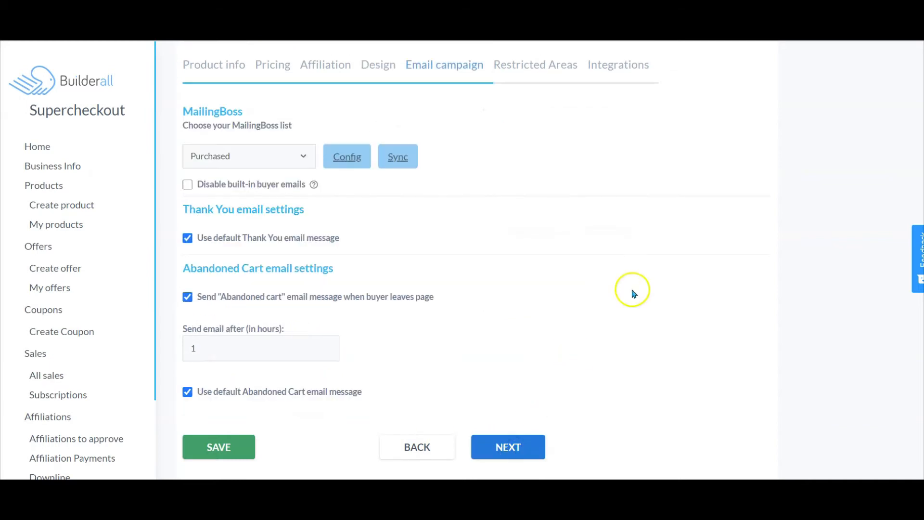
click(305, 158)
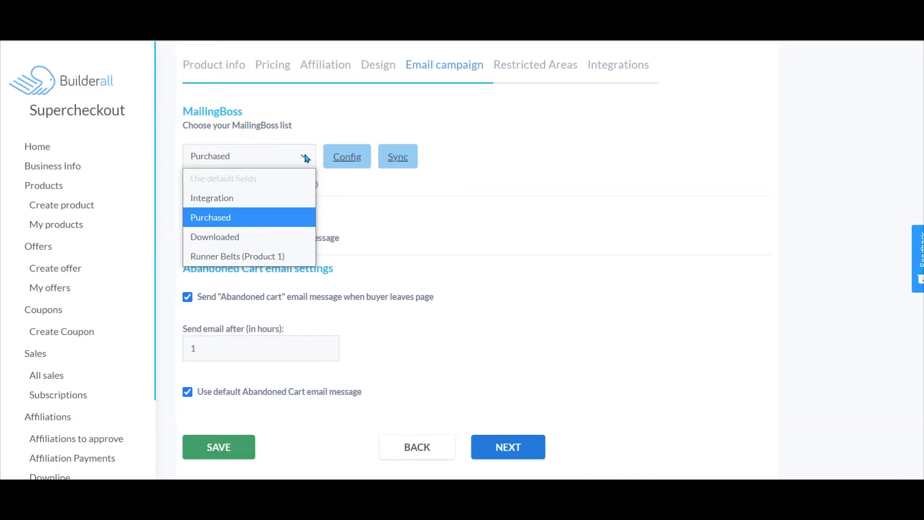
click(306, 157)
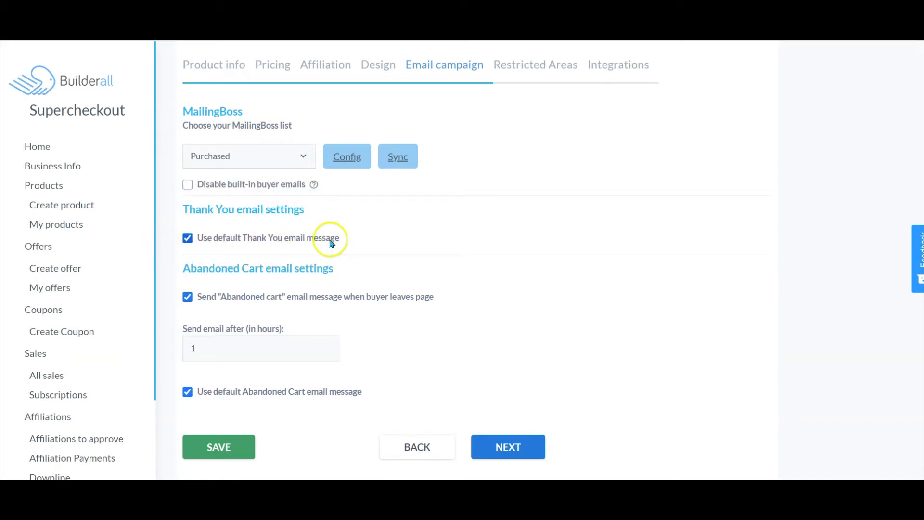
click(187, 238)
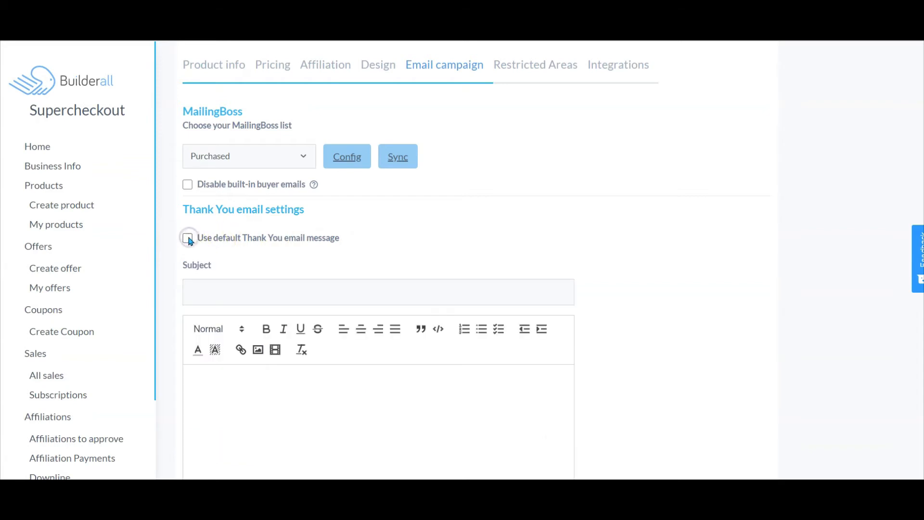
scroll(189, 240, down, 4)
scroll(330, 151, up, 3)
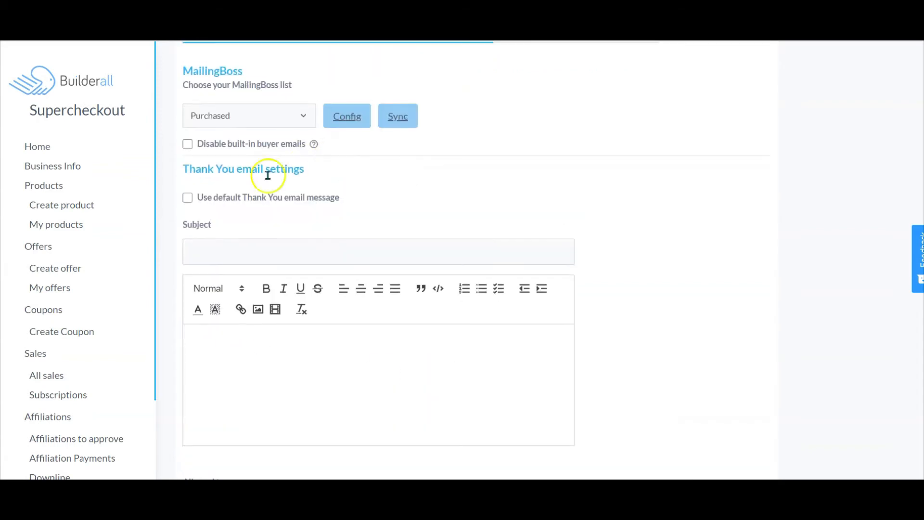
click(189, 198)
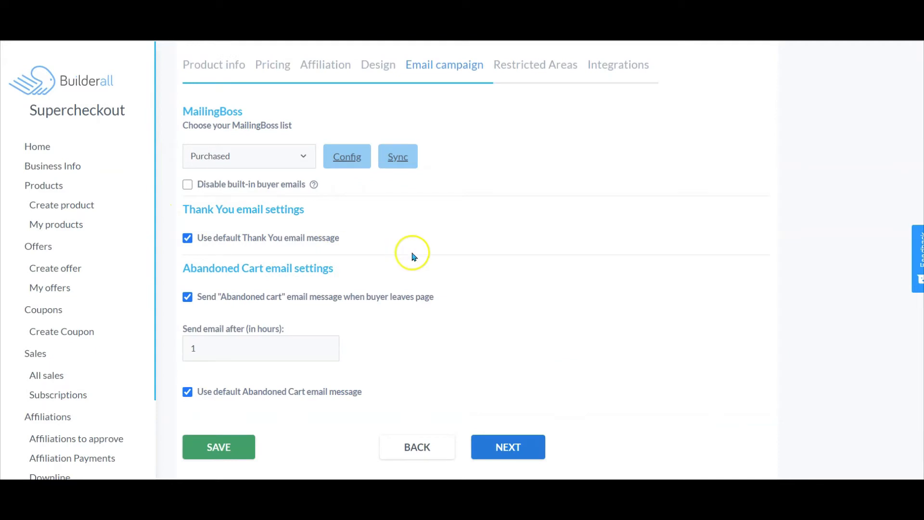
click(188, 297)
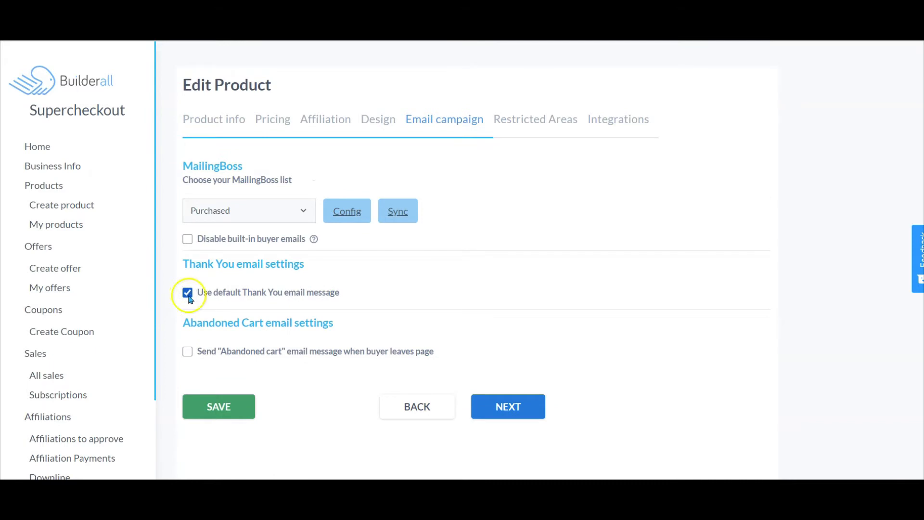
click(188, 352)
scroll(366, 350, down, 1)
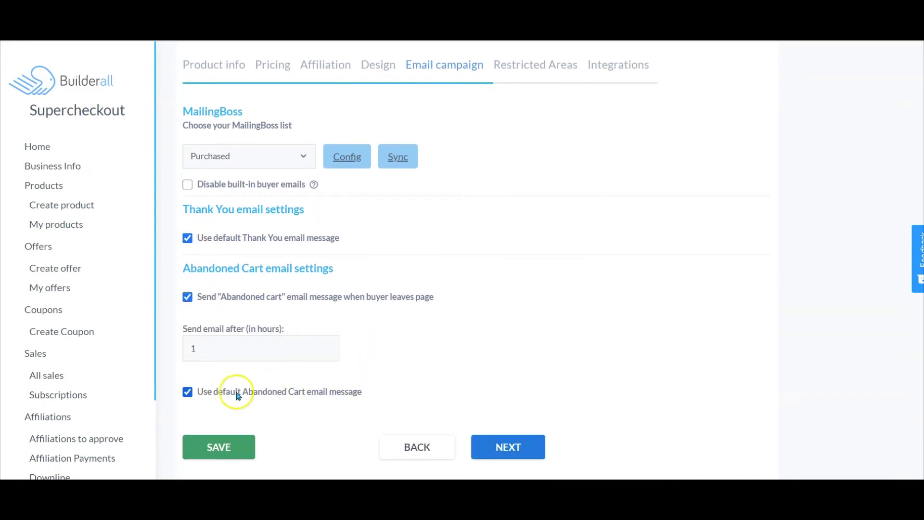
click(188, 393)
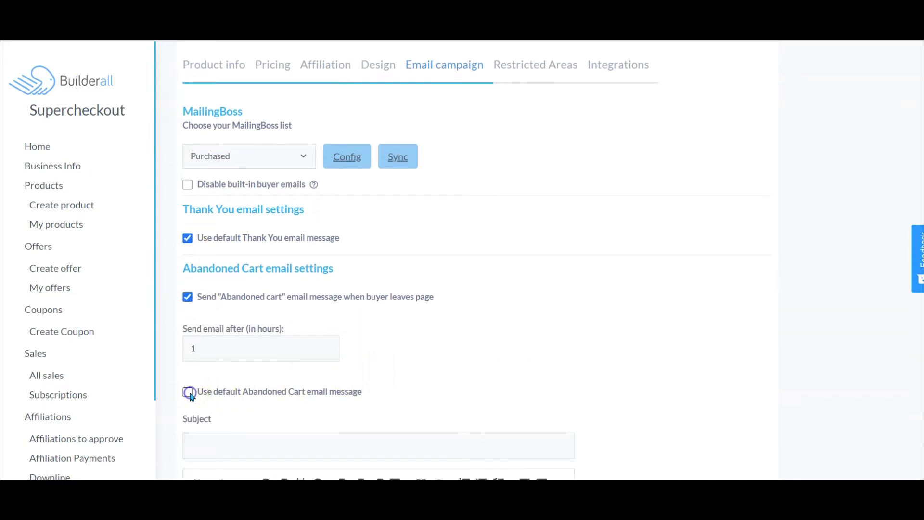
scroll(192, 397, down, 4)
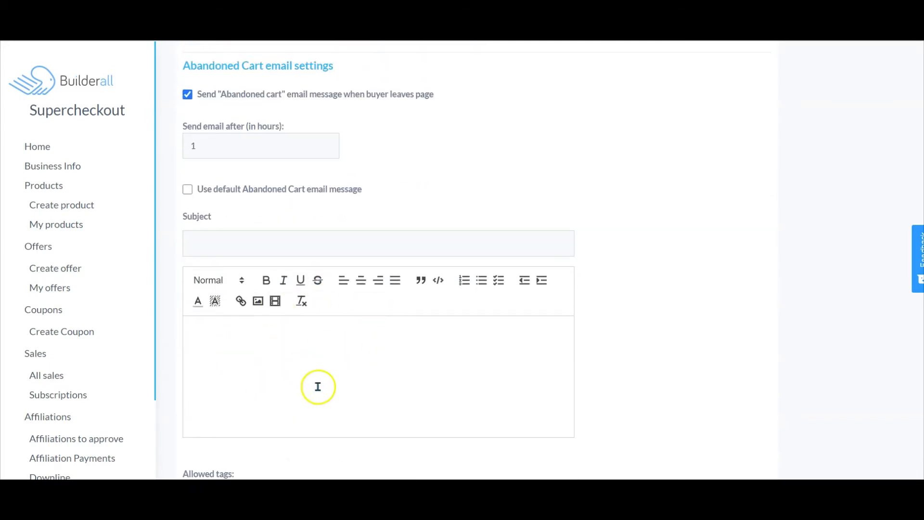
scroll(268, 351, up, 3)
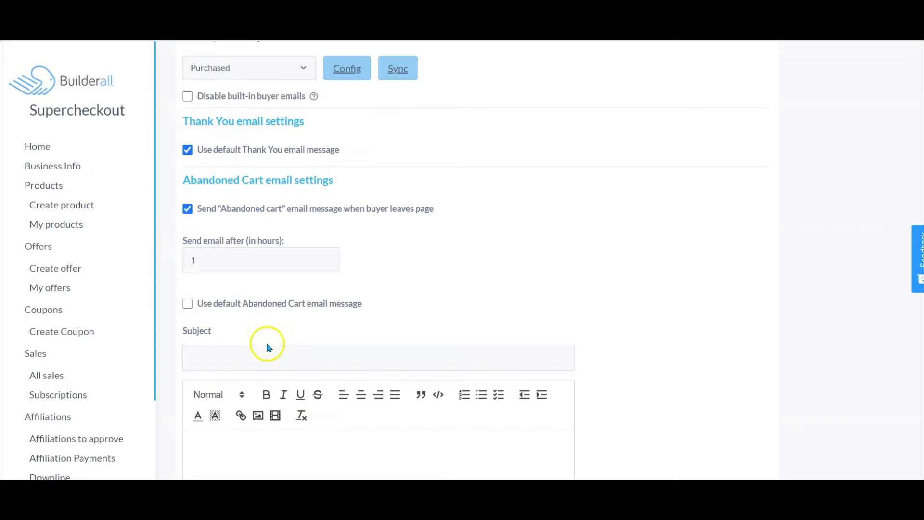
click(187, 217)
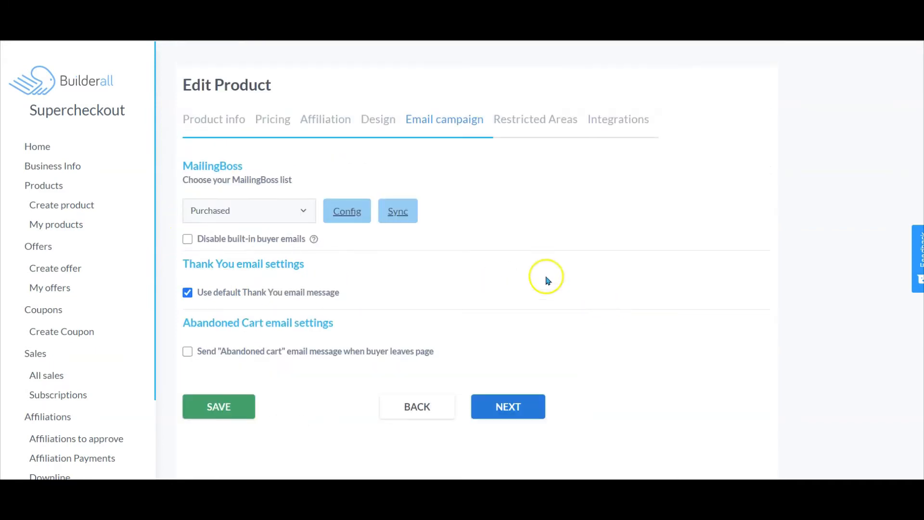
click(186, 351)
scroll(351, 371, down, 4)
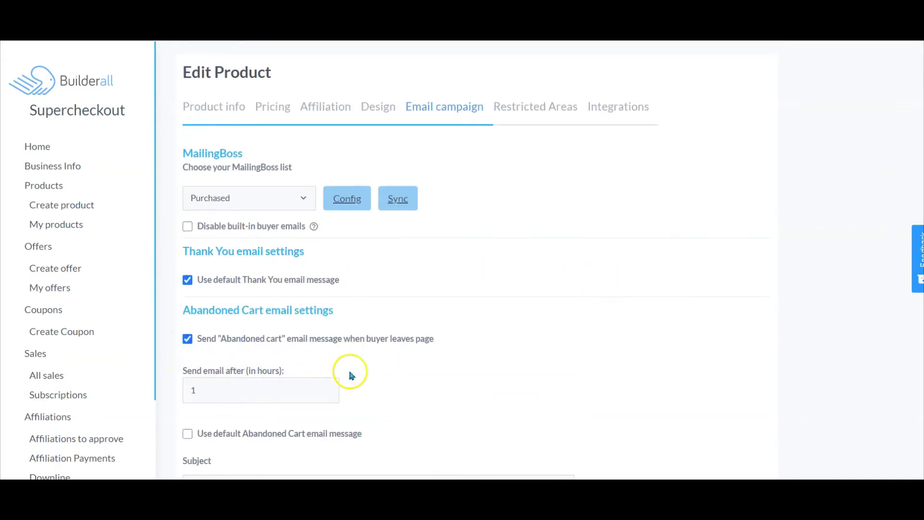
click(188, 243)
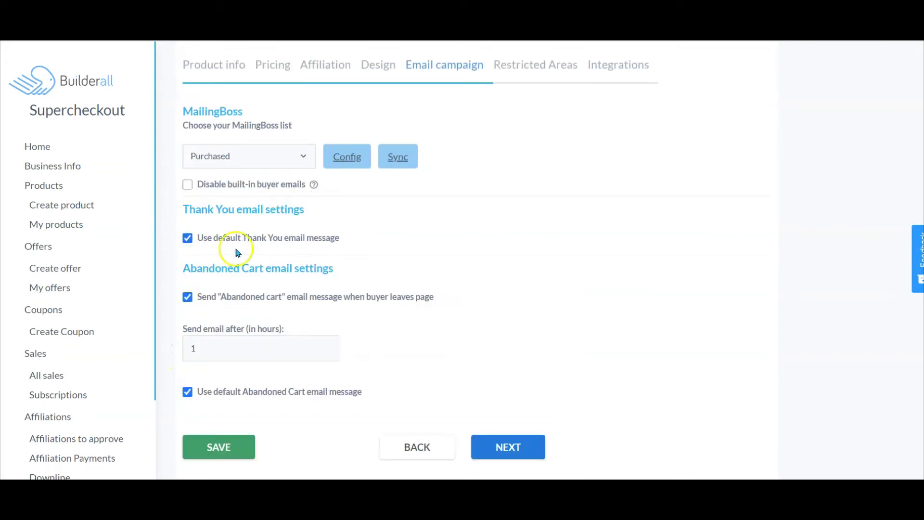
- Continue through the Restricted Areas and Integrations tabs and save the Swim Set product
click(522, 452)
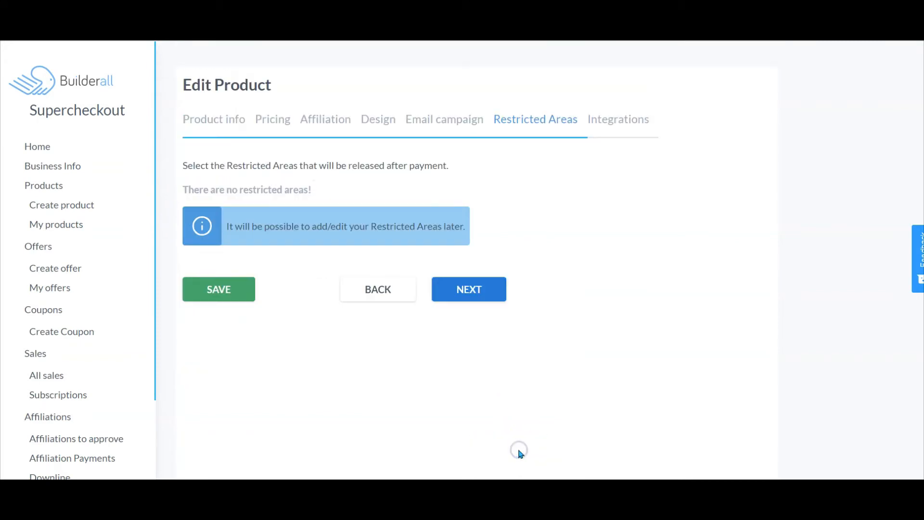
click(467, 291)
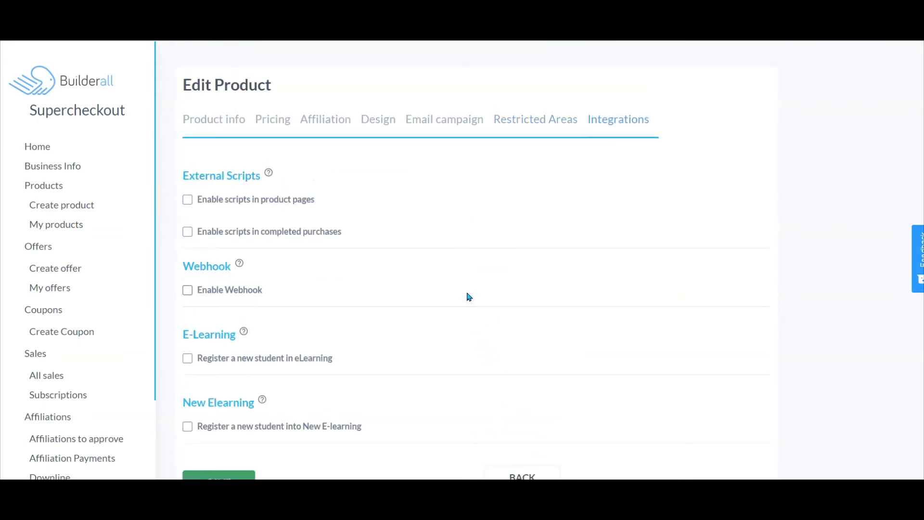
scroll(466, 295, down, 1)
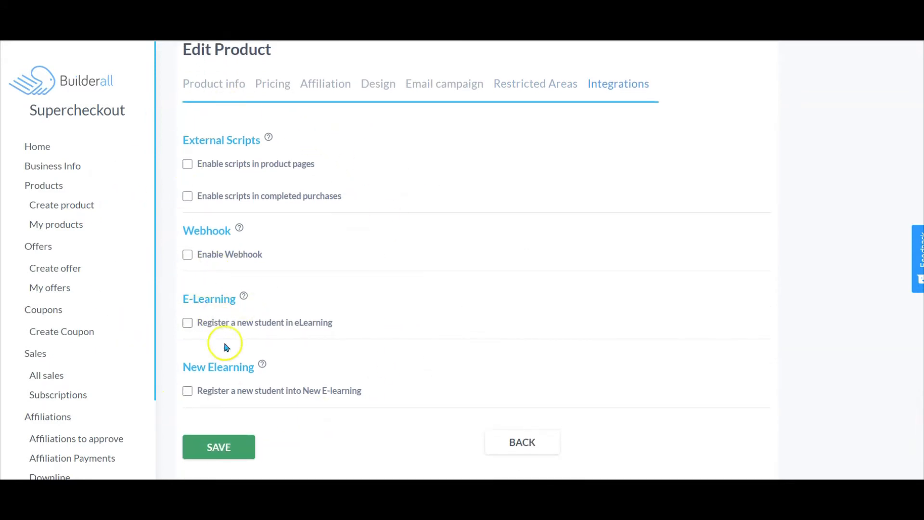
click(212, 446)
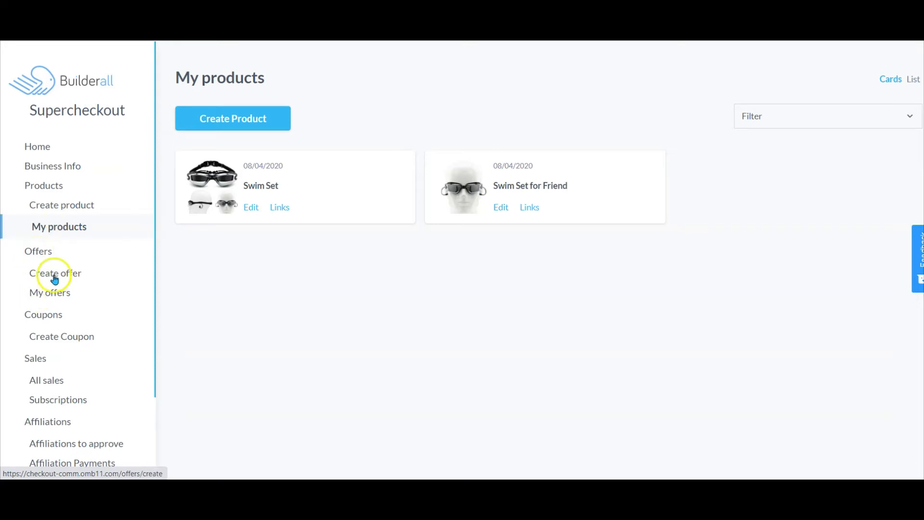
- Open the Amazing Swimset Special offer, review its main product and linked pages, and continue to its pricing
click(58, 295)
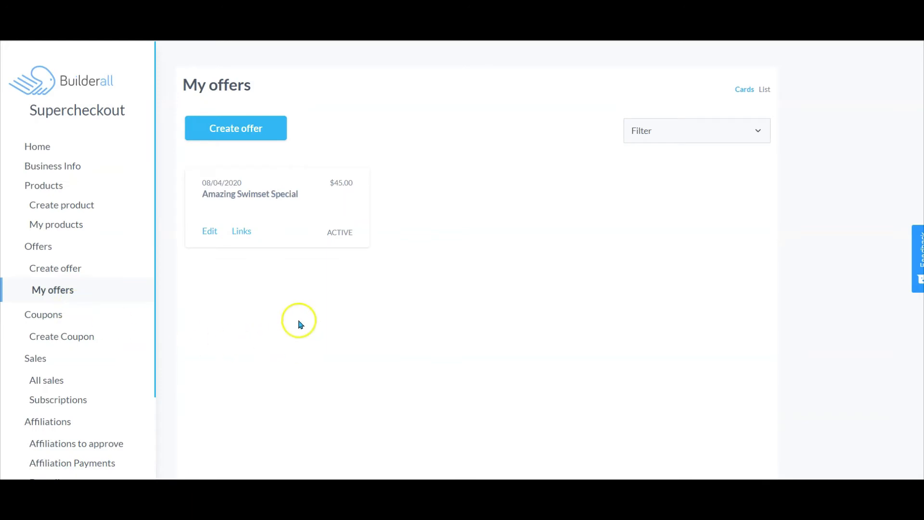
click(208, 236)
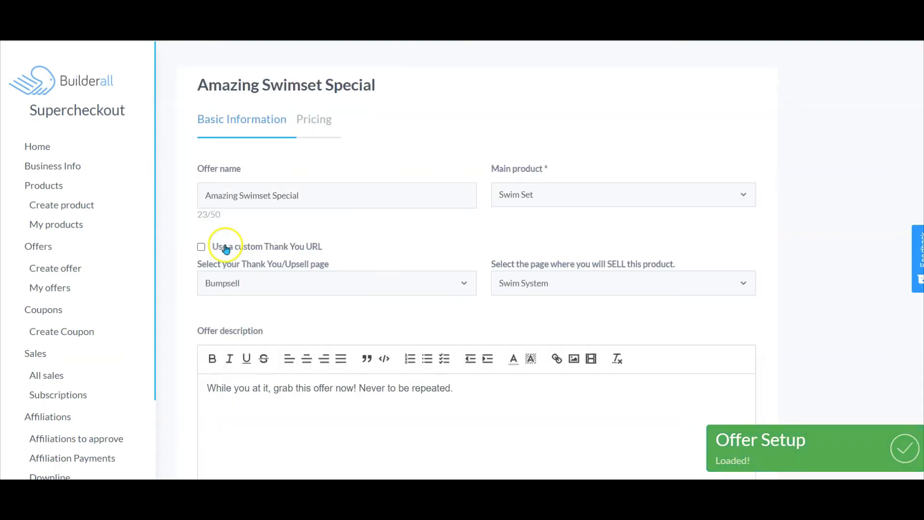
scroll(324, 308, down, 2)
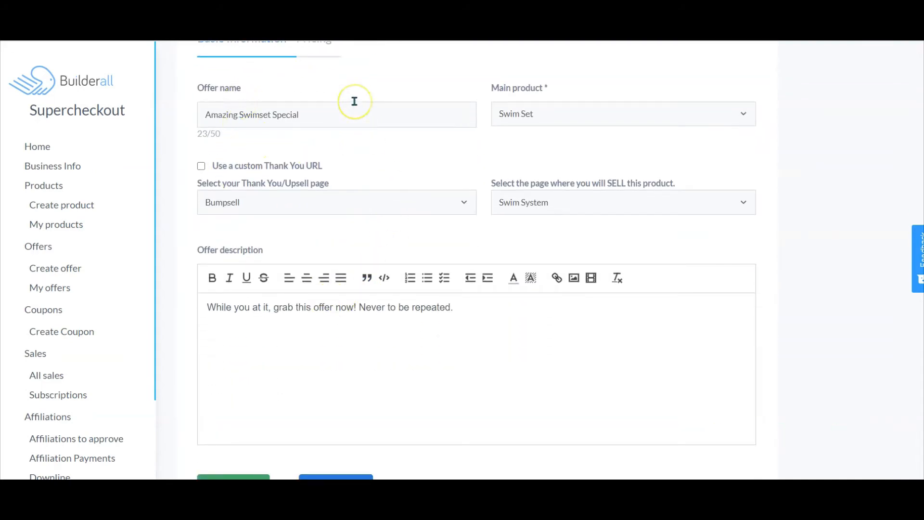
click(666, 116)
click(530, 158)
click(465, 203)
scroll(449, 351, down, 1)
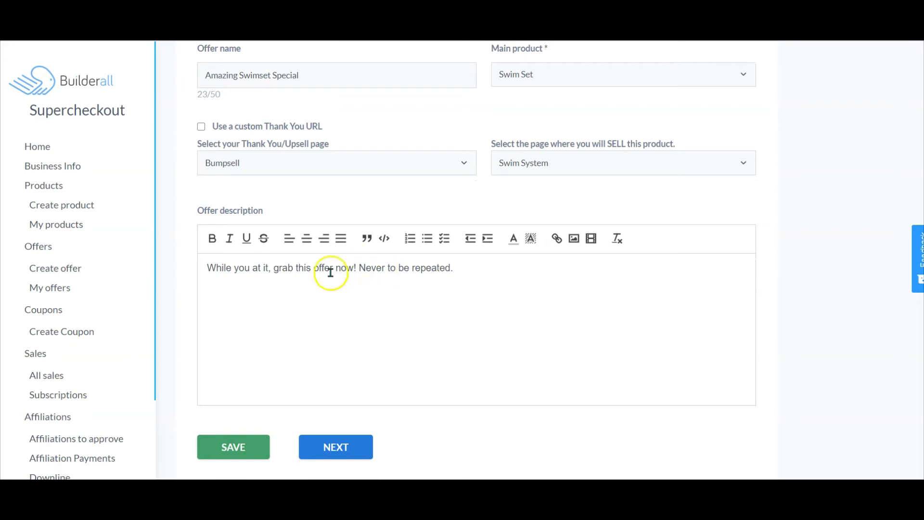
click(336, 446)
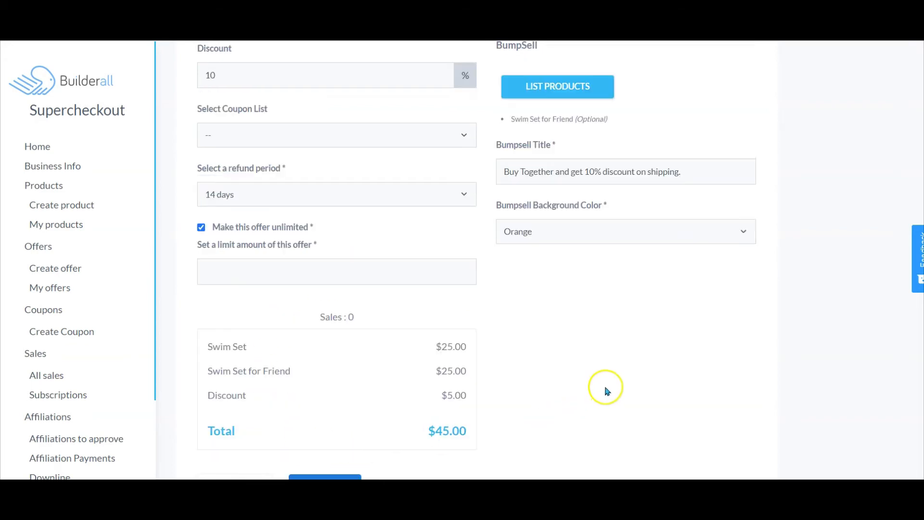
- Open the BumpSell product list and save Swim Set for Friend as the optional bump product
scroll(607, 389, up, 1)
scroll(607, 391, up, 1)
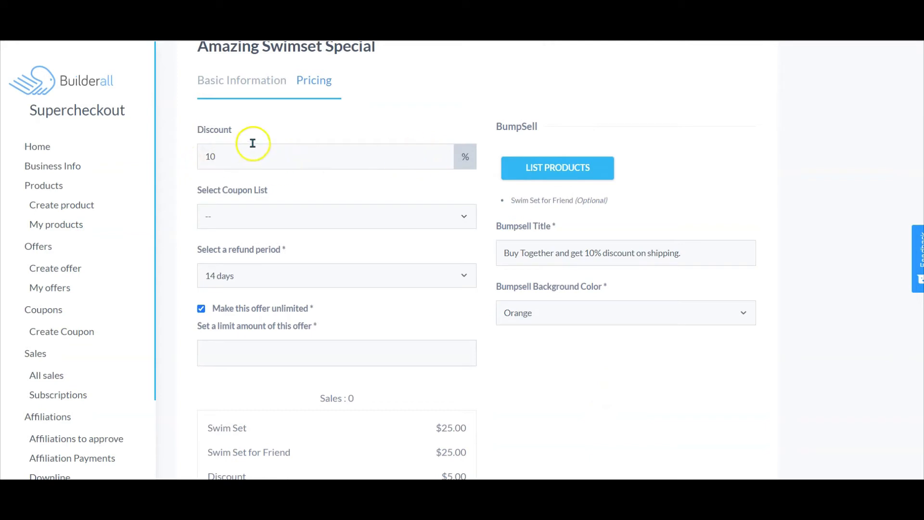
click(533, 166)
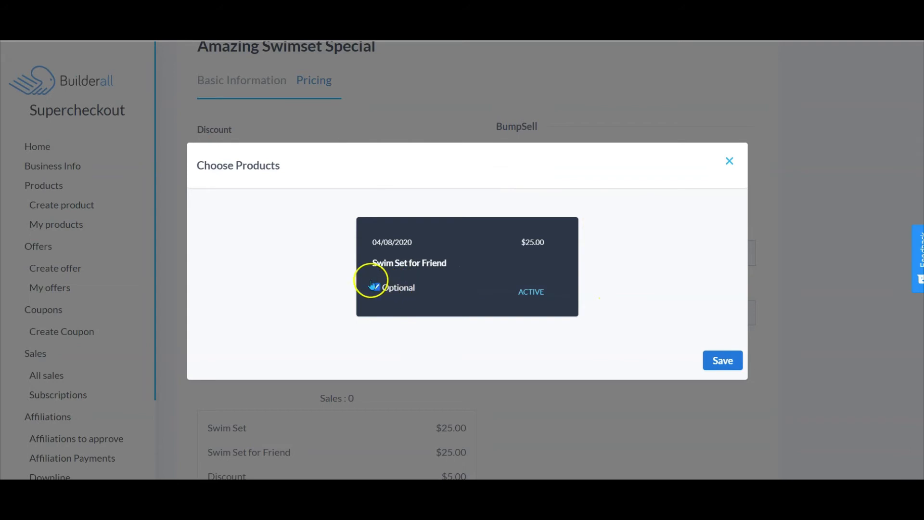
click(714, 362)
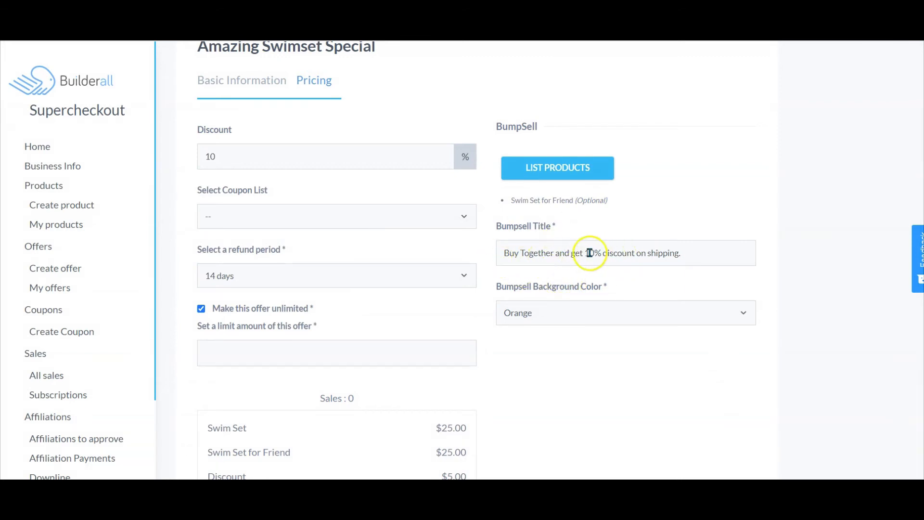
- Review the Orange bumpsell background colour and 14-day refund period, then save the offer
click(660, 311)
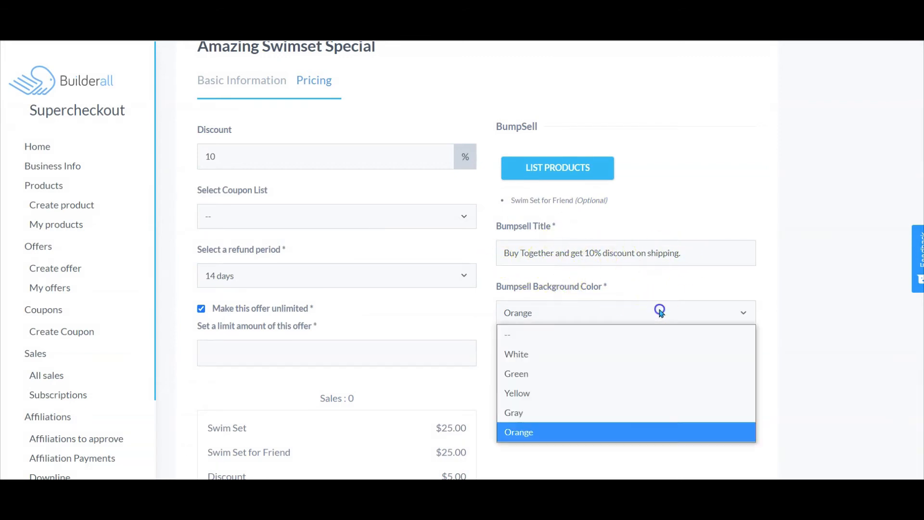
click(661, 314)
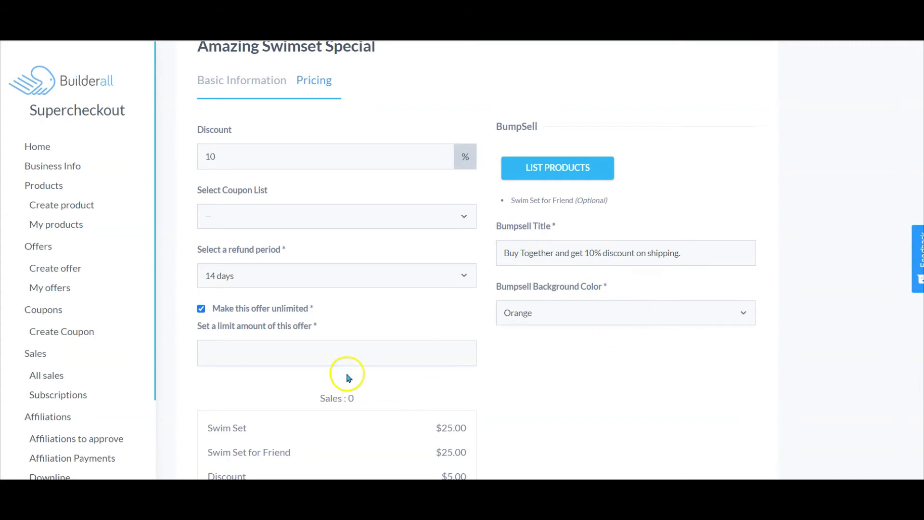
click(270, 278)
click(270, 278)
scroll(371, 260, down, 3)
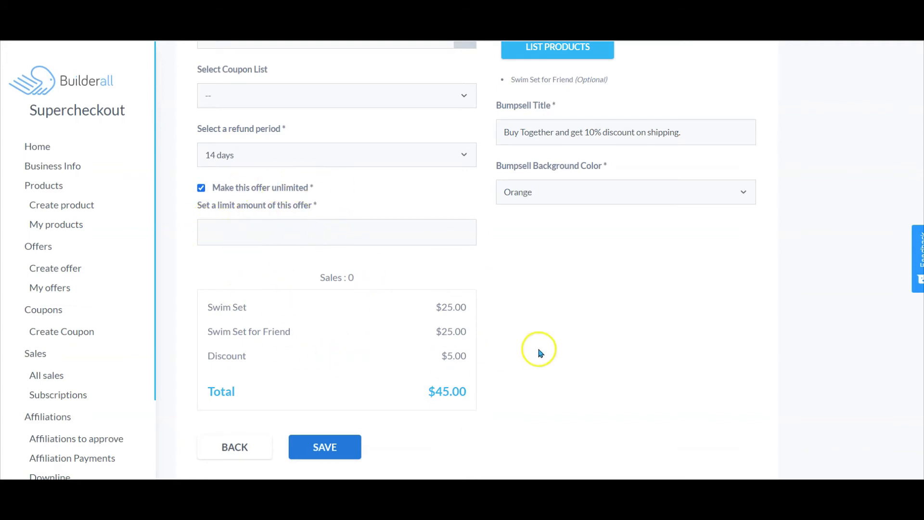
click(332, 448)
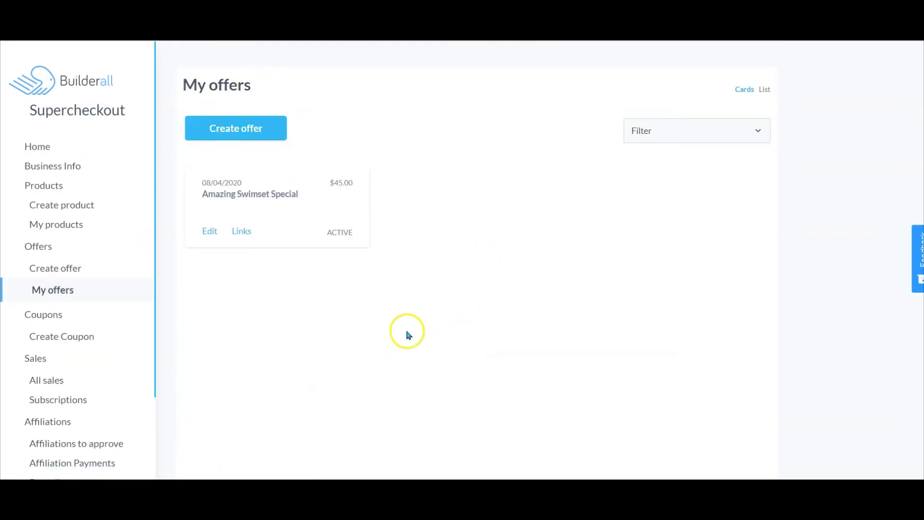
- View the Swim Set product's panel links and close them
click(56, 230)
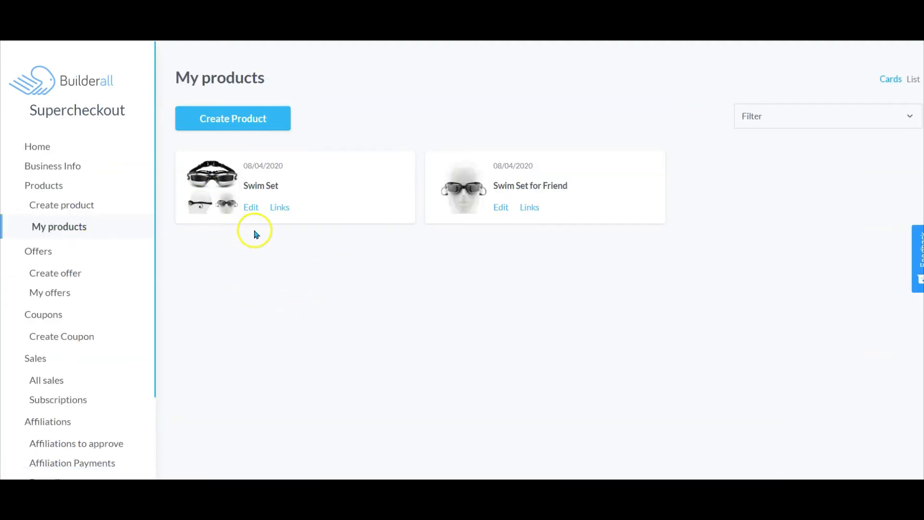
click(280, 208)
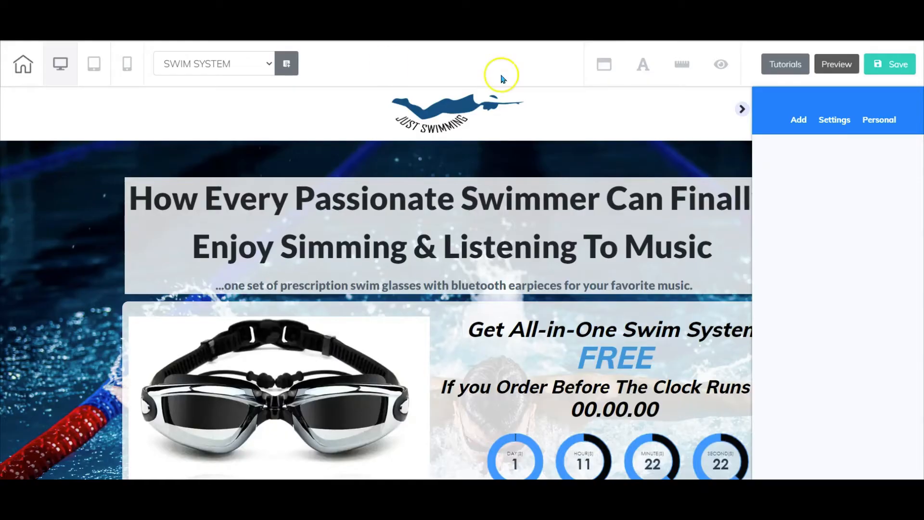
click(743, 110)
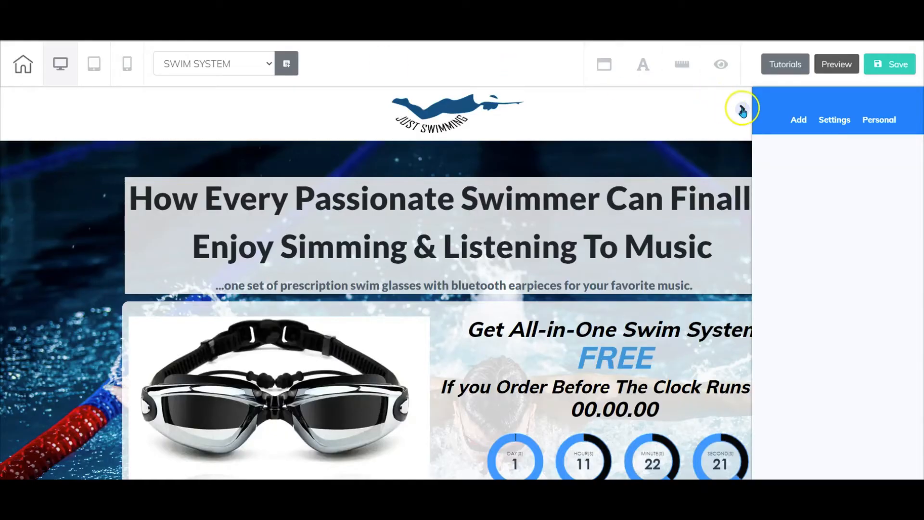
- Link the 'I WANT MY FREE SWIM SYSTEM NOW!' button on the Swim System page to the Bump sell page and save
scroll(739, 175, down, 3)
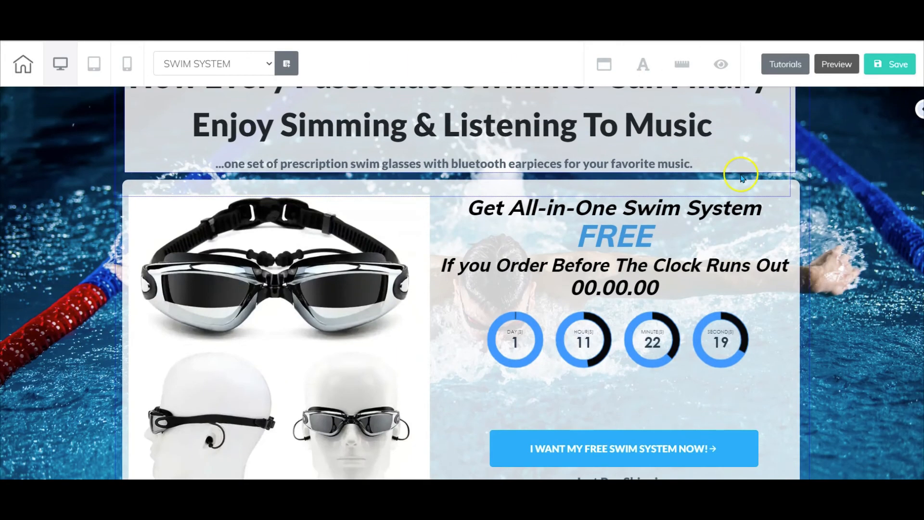
scroll(402, 231, down, 1)
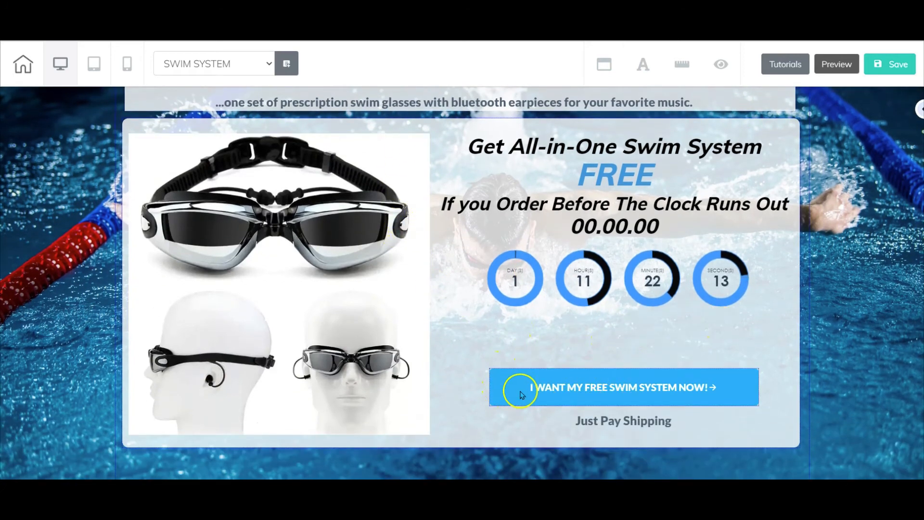
click(593, 378)
click(545, 357)
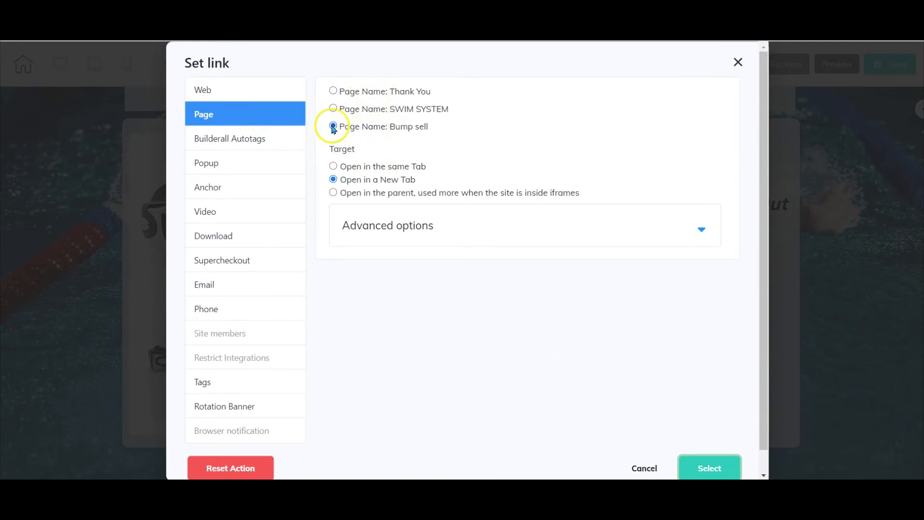
click(711, 466)
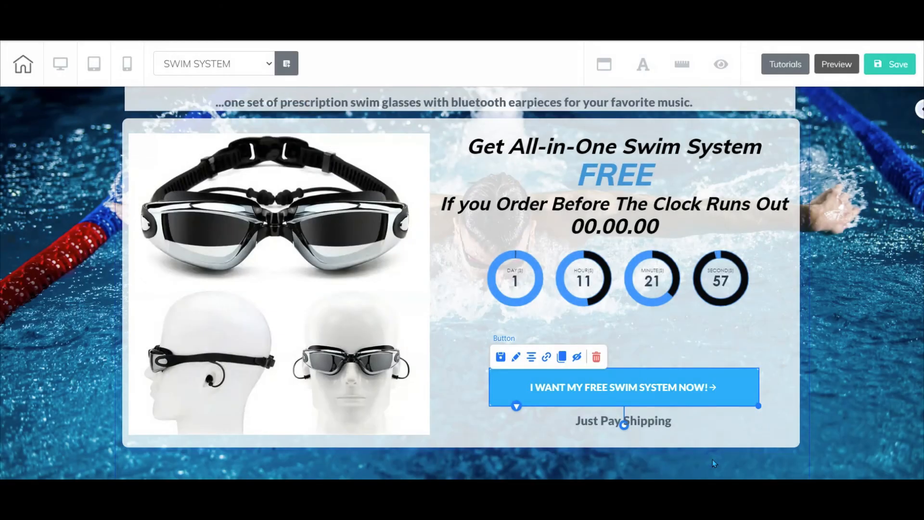
click(879, 60)
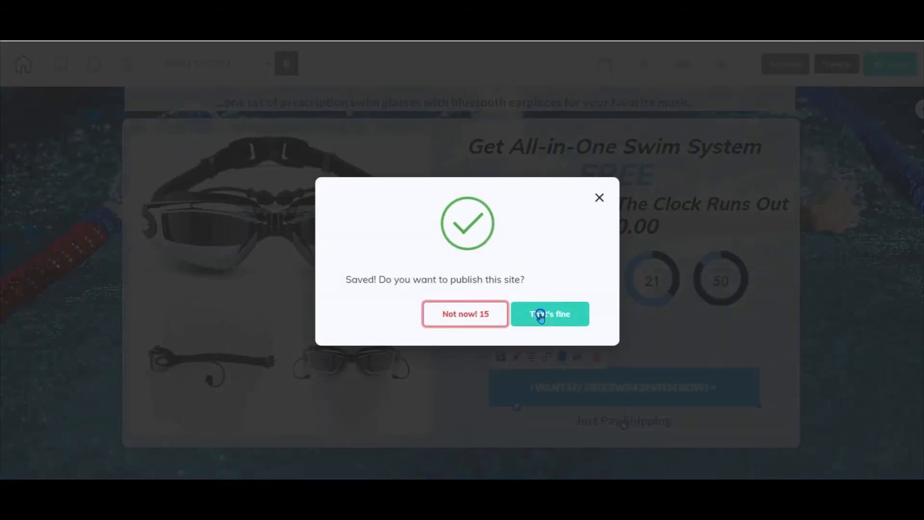
click(541, 315)
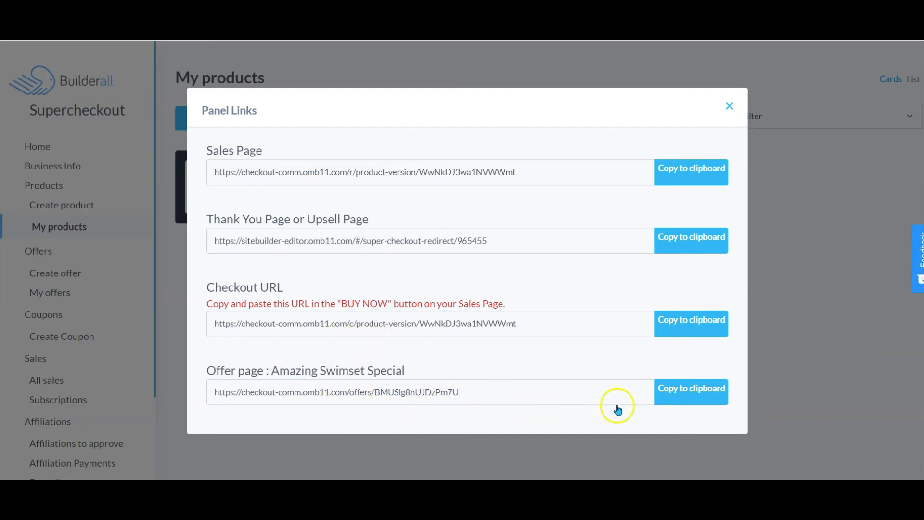
- Copy the Amazing Swimset Special offer page link and set it as the web URL of the Bump sell page's 'YES!' button
click(679, 397)
click(588, 140)
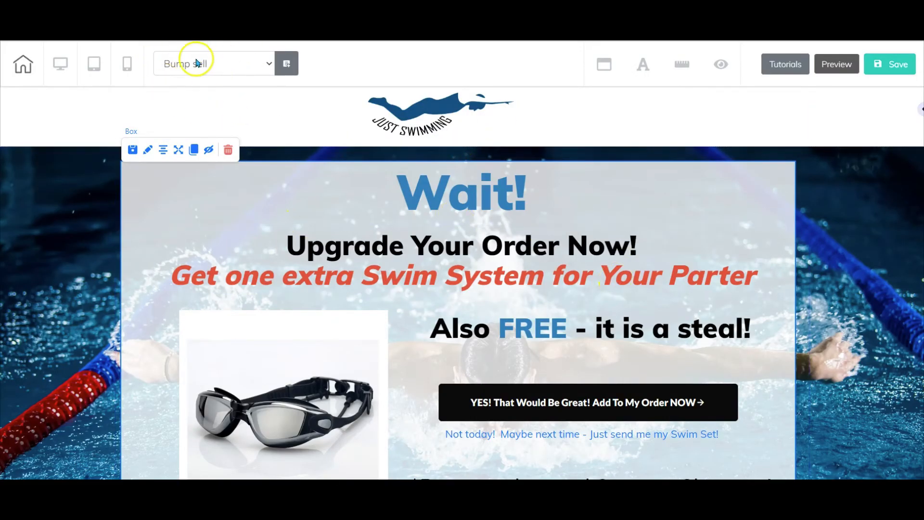
scroll(424, 206, down, 2)
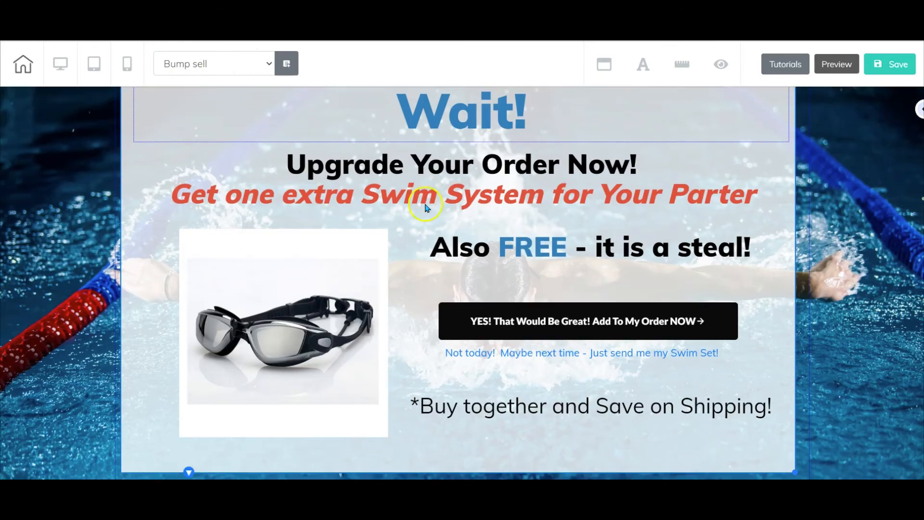
click(561, 322)
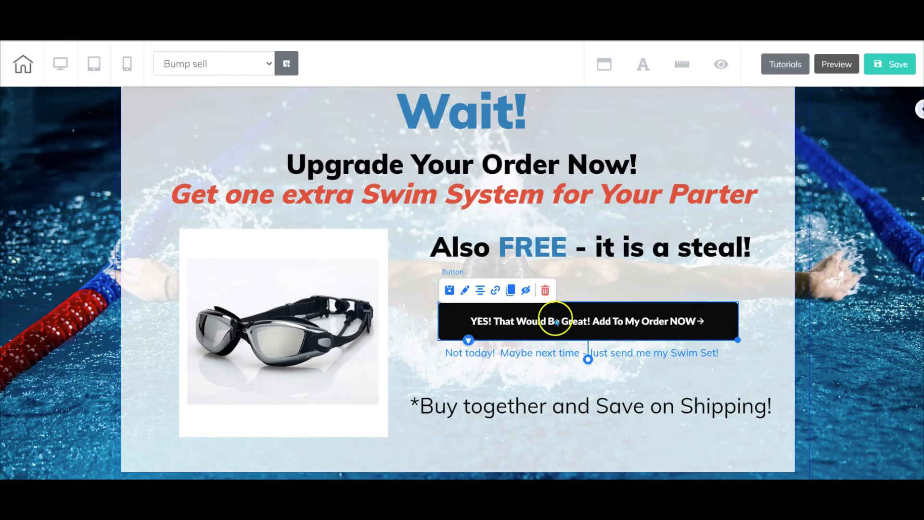
click(496, 289)
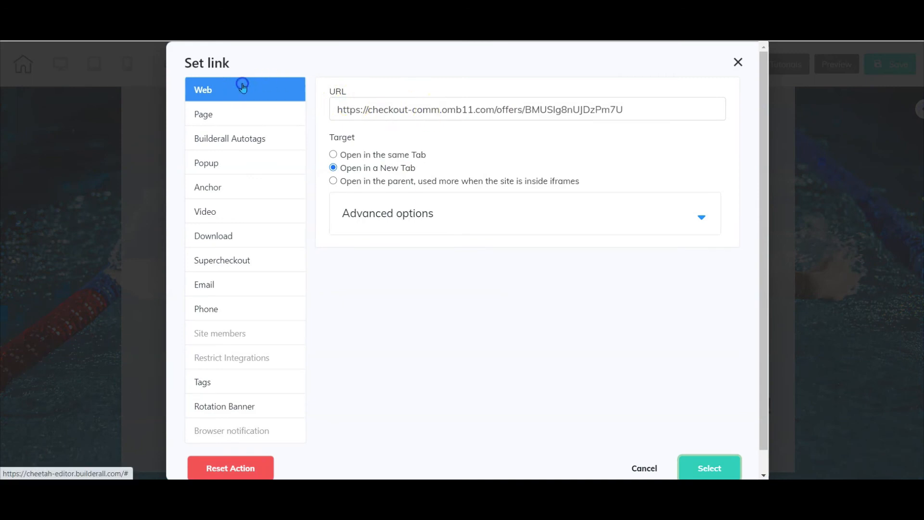
click(737, 62)
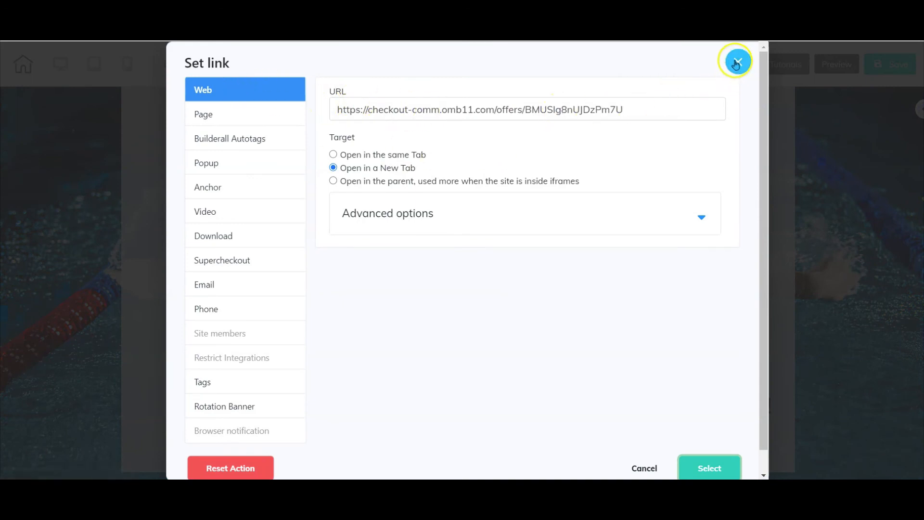
click(709, 466)
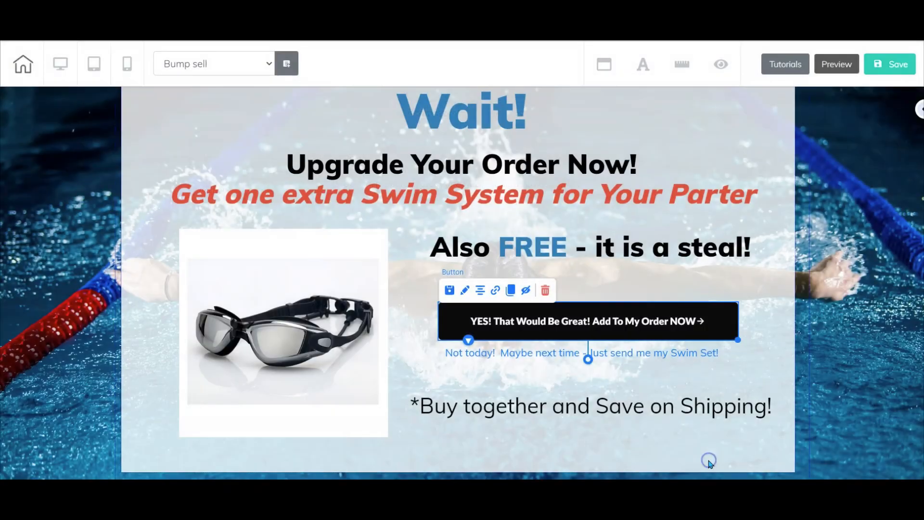
- Link the 'Not today! Maybe next time - Just send me my Swim Set!' text to the Swim Set Super Checkout product
click(756, 349)
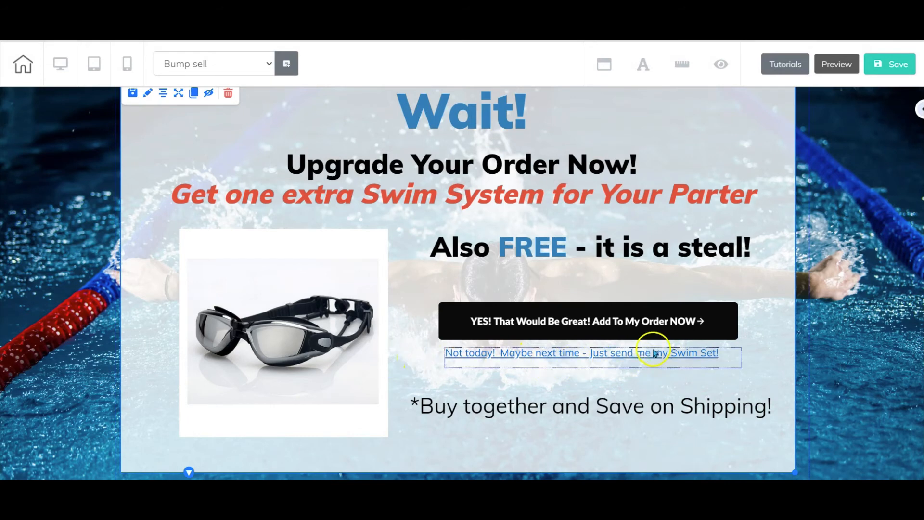
click(518, 361)
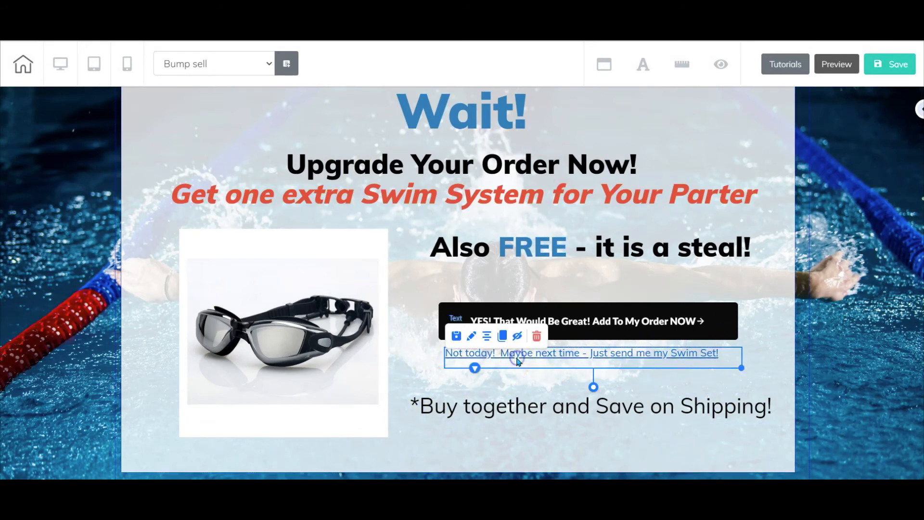
click(468, 354)
drag(445, 352, 713, 355)
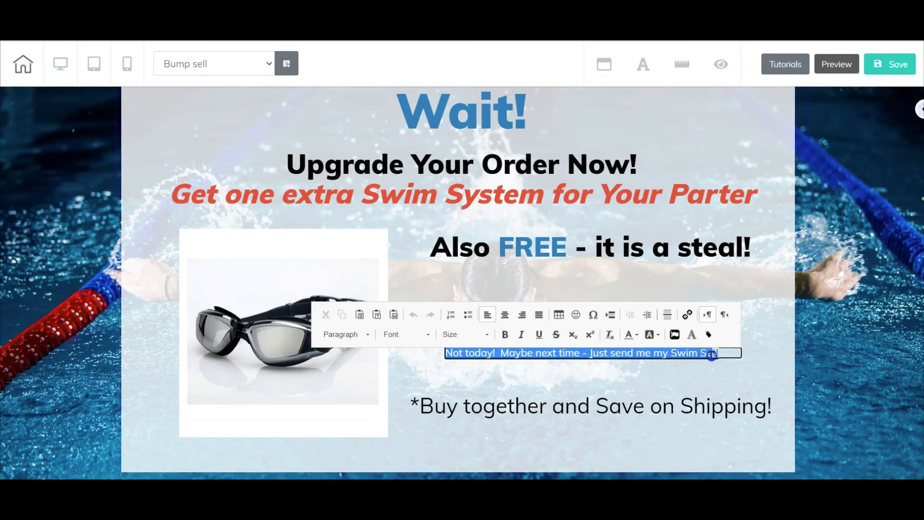
click(688, 315)
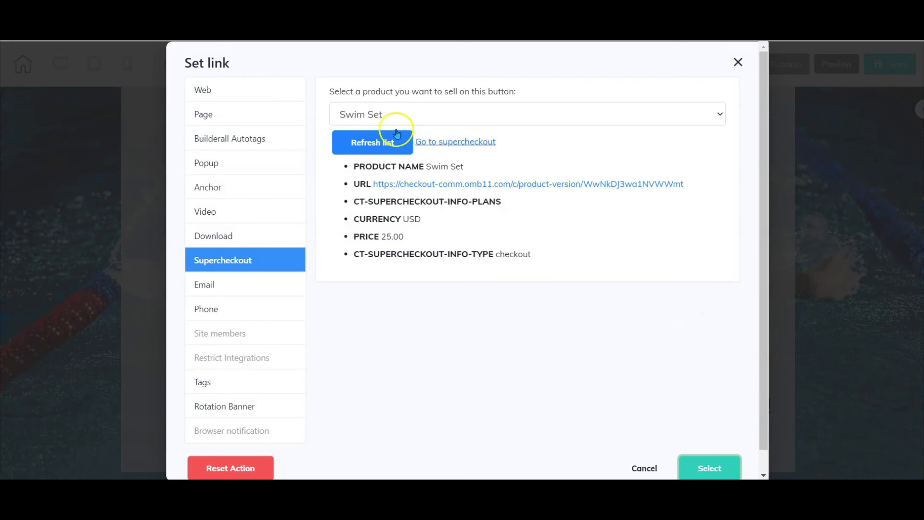
click(247, 263)
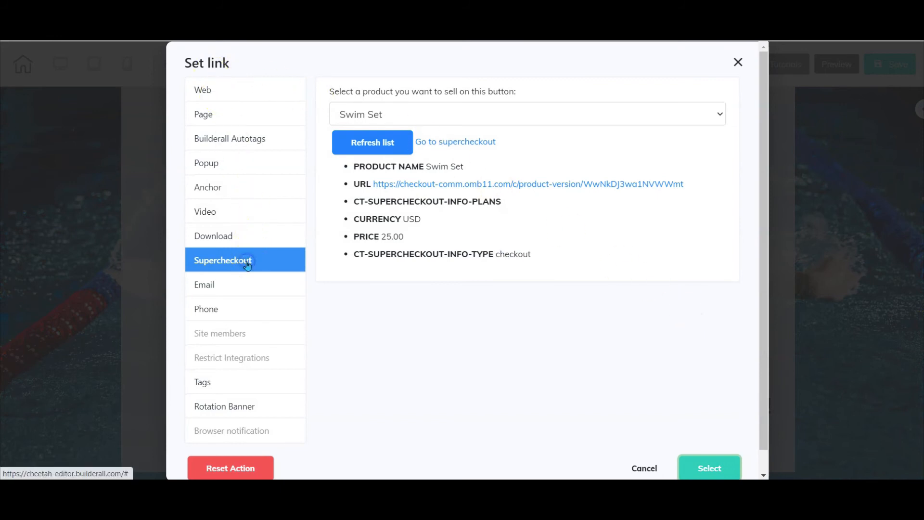
click(704, 115)
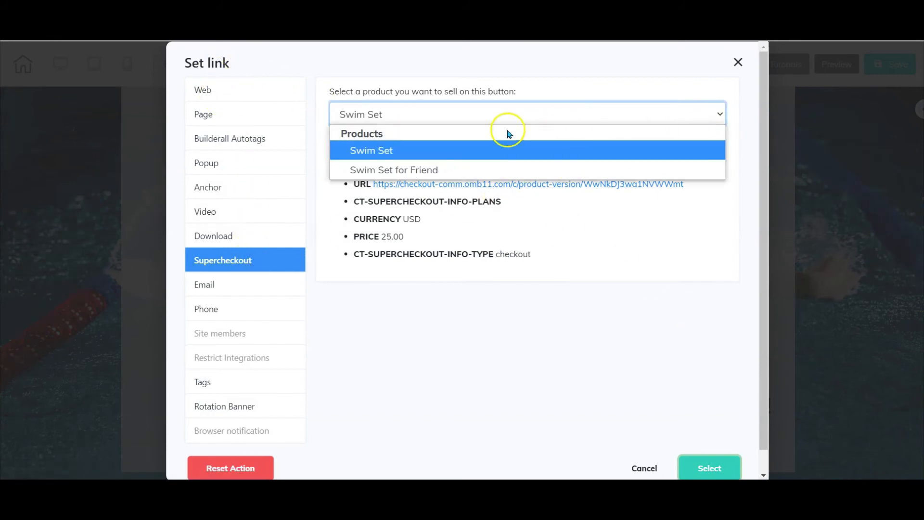
click(376, 151)
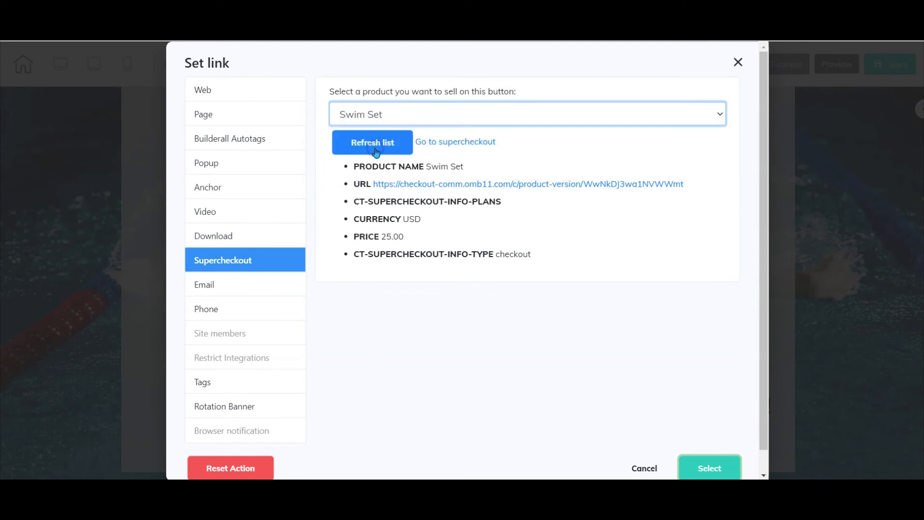
click(407, 111)
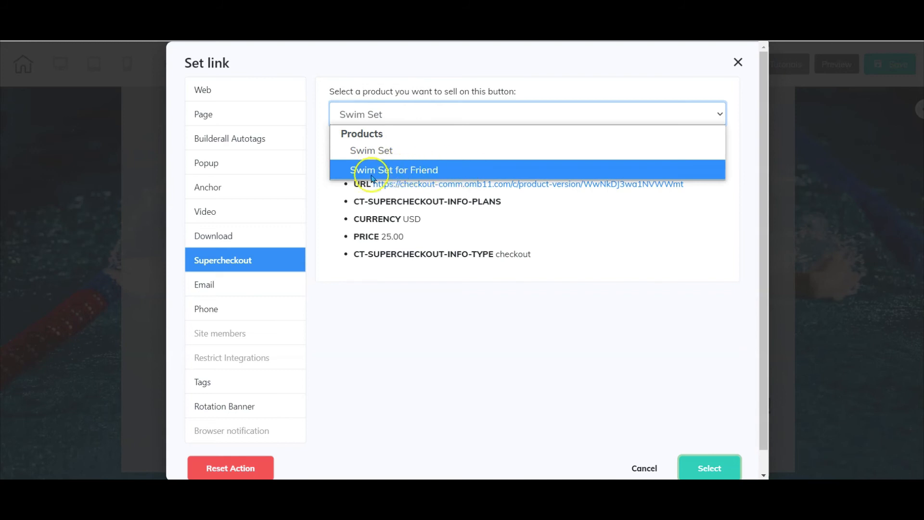
click(372, 152)
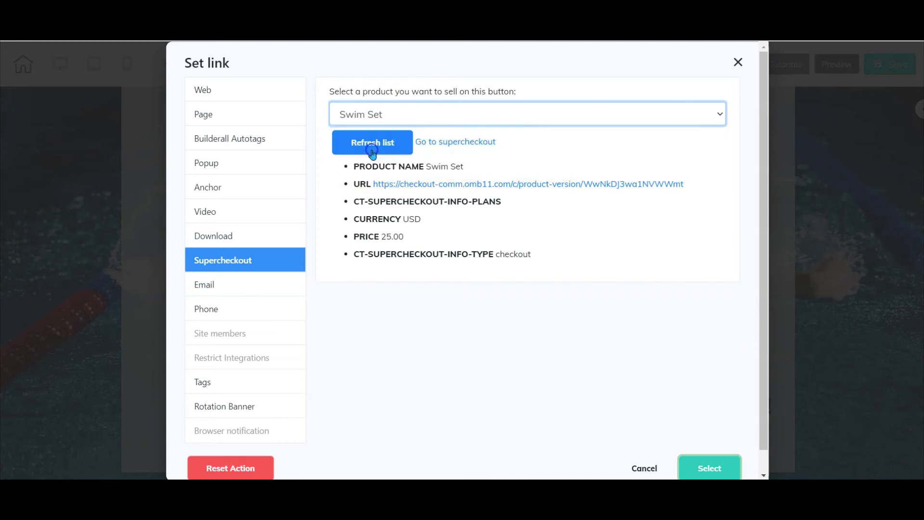
click(709, 469)
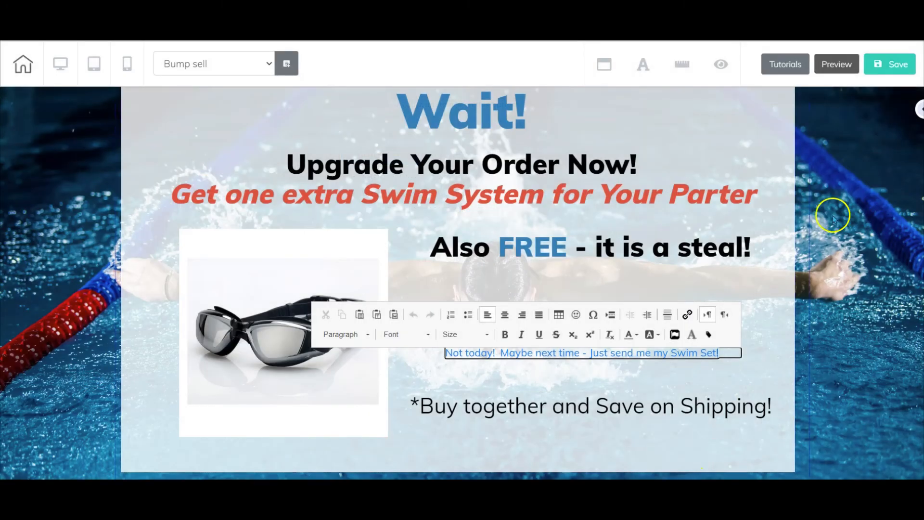
- Save and publish the site, then leave the editor
click(876, 64)
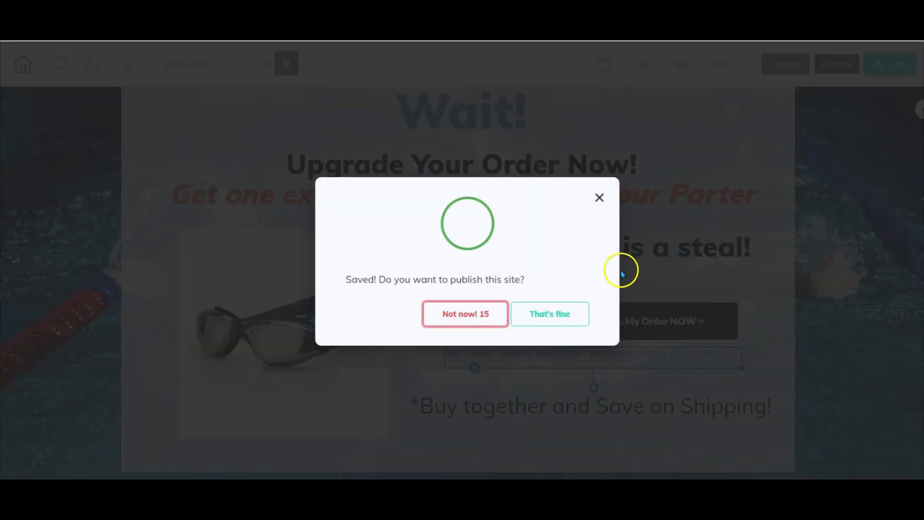
click(552, 313)
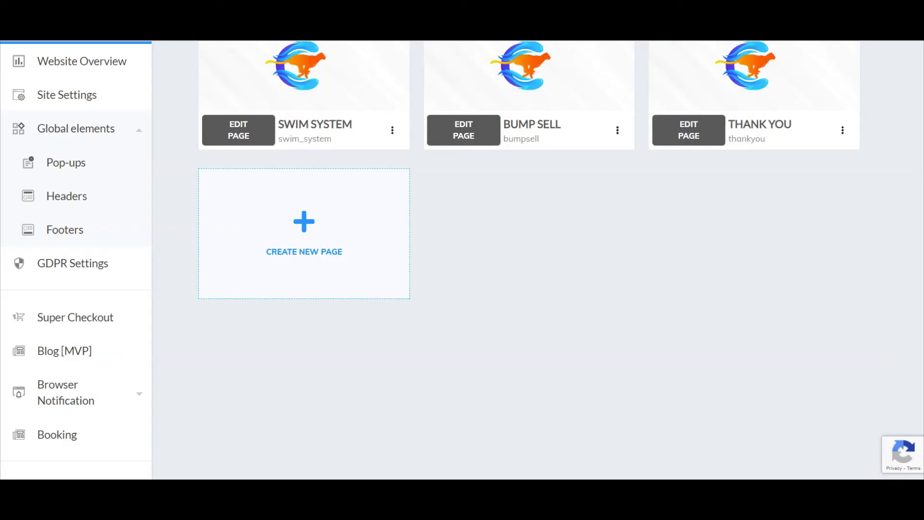
scroll(414, 202, up, 3)
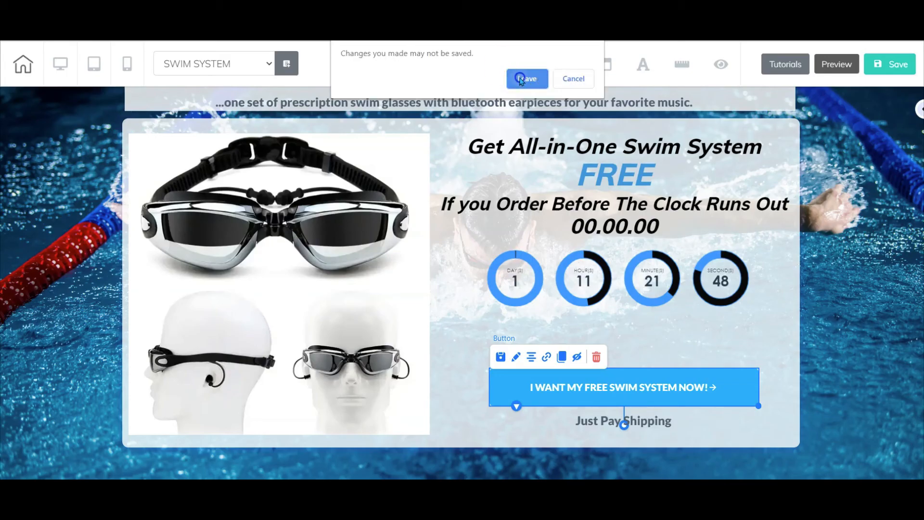
click(521, 80)
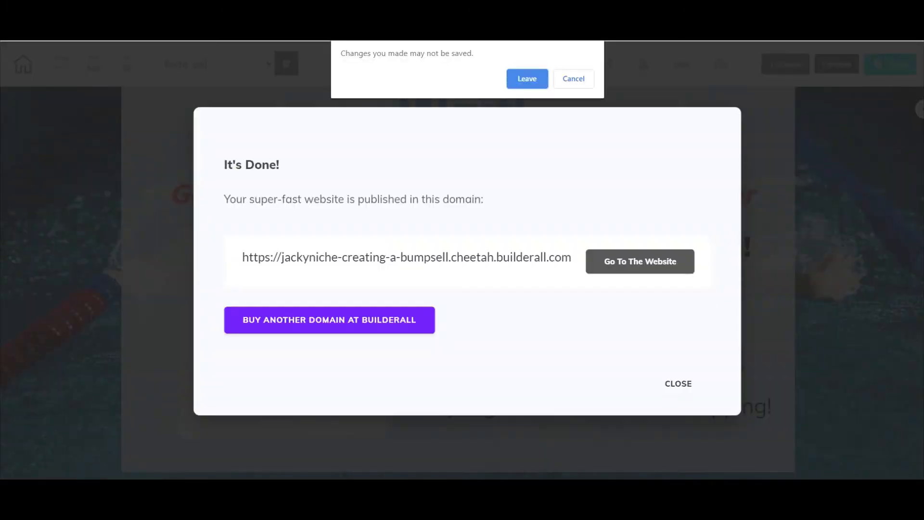
click(526, 78)
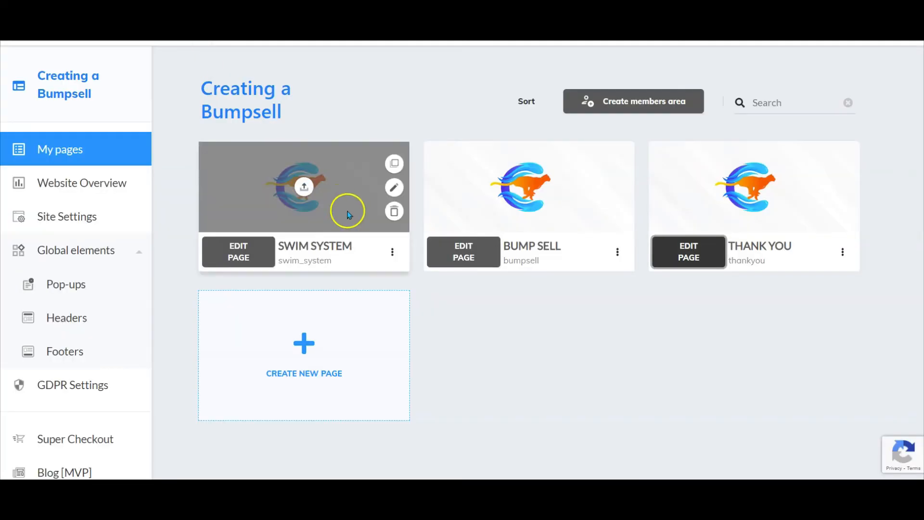
- Open the live Swim System page and follow its 'I WANT MY FREE SWIM SYSTEM NOW!' button to the bump sell page
click(393, 252)
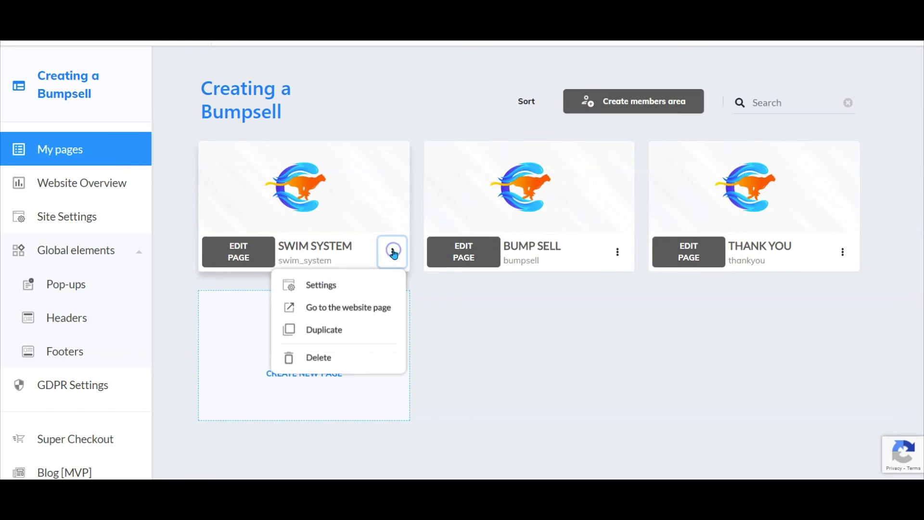
click(362, 307)
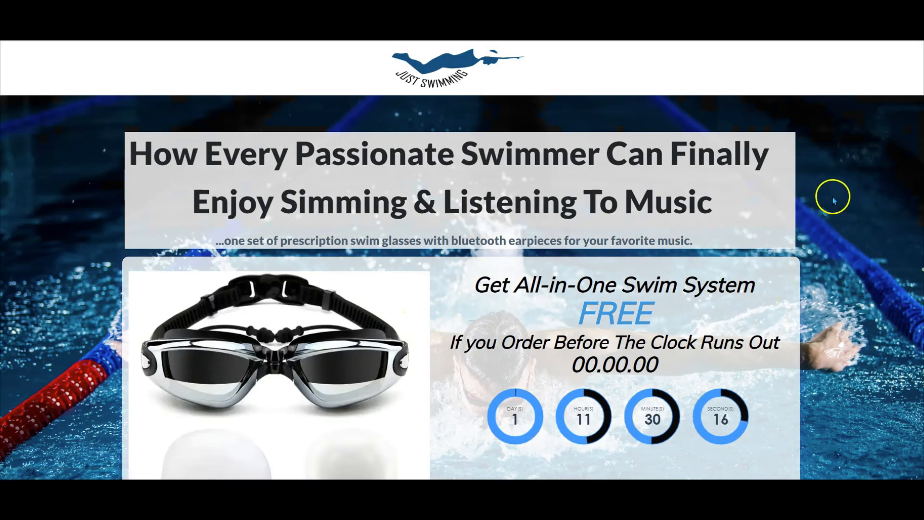
scroll(834, 206, down, 3)
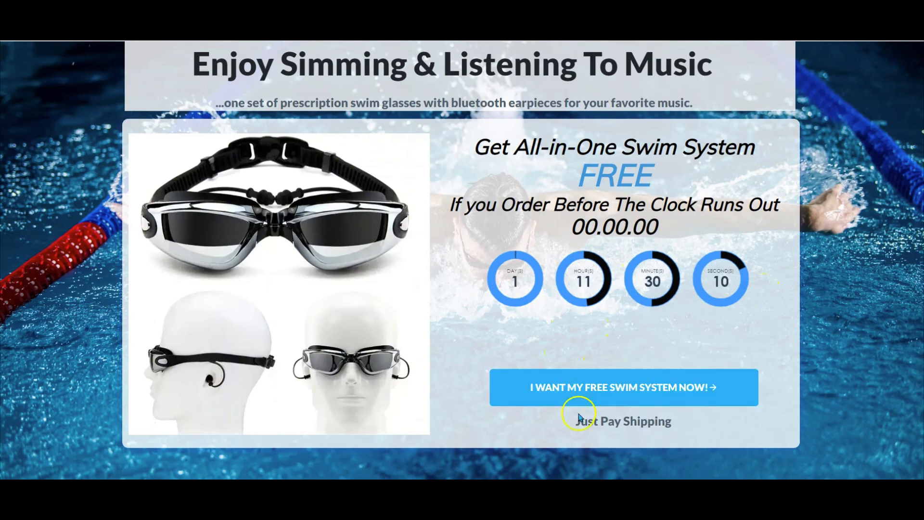
click(615, 385)
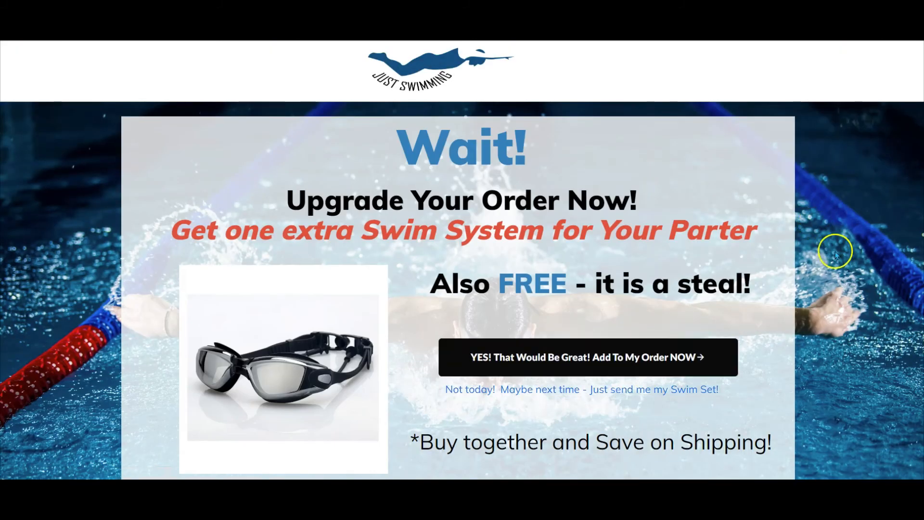
- Accept the 'YES!' offer, tick the Swim Set for Friend bump offer in the cart and continue to checkout
scroll(857, 275, down, 1)
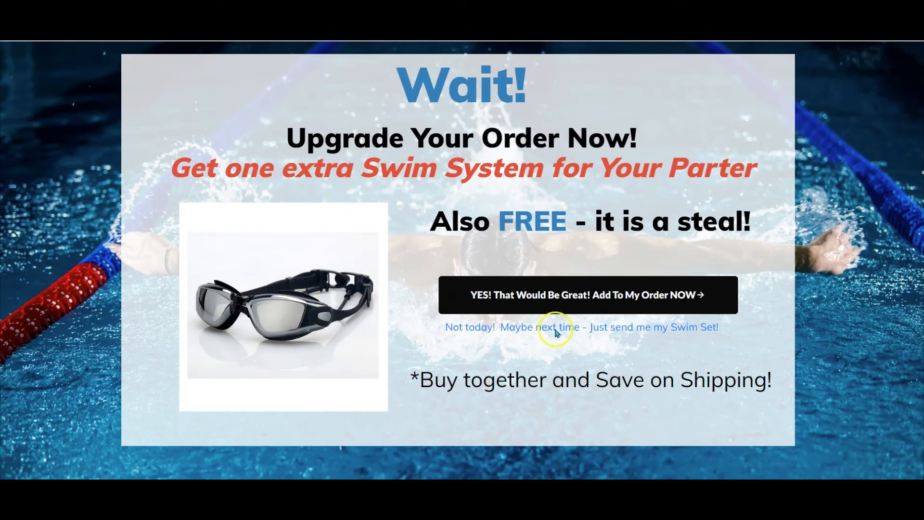
click(561, 301)
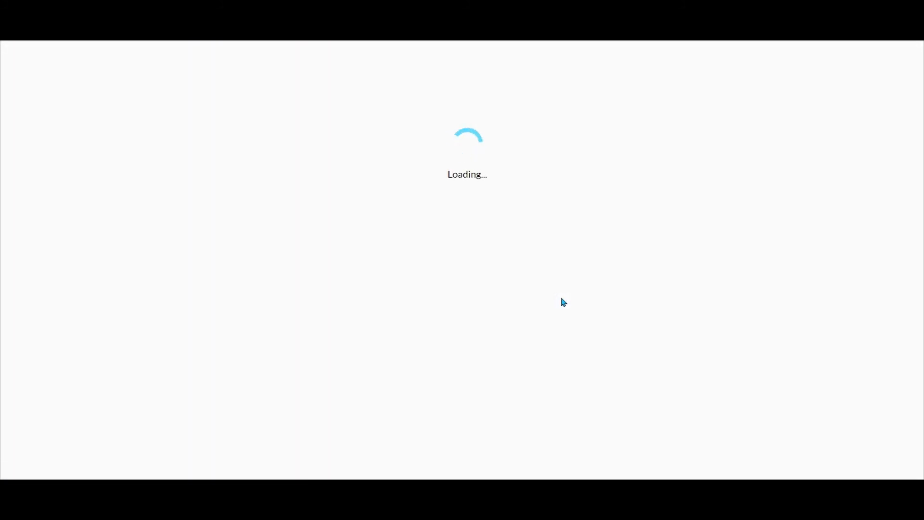
scroll(564, 302, down, 2)
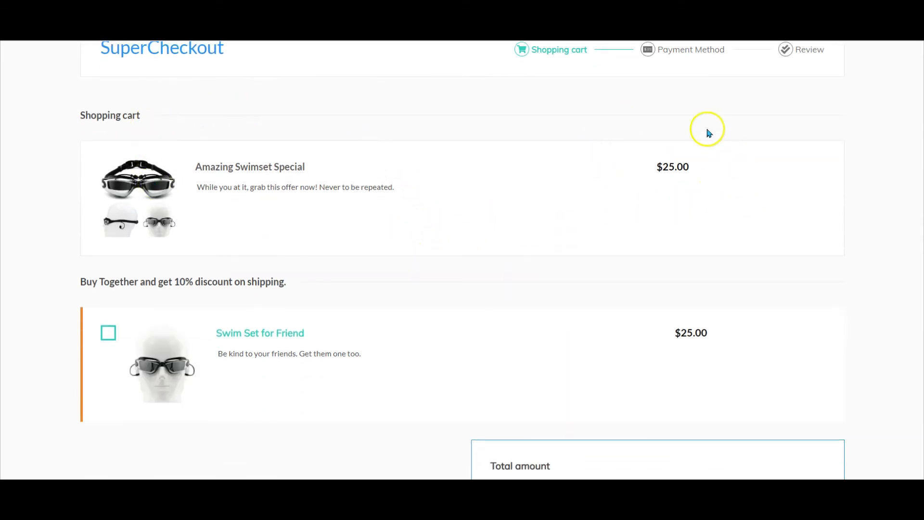
scroll(602, 135, down, 3)
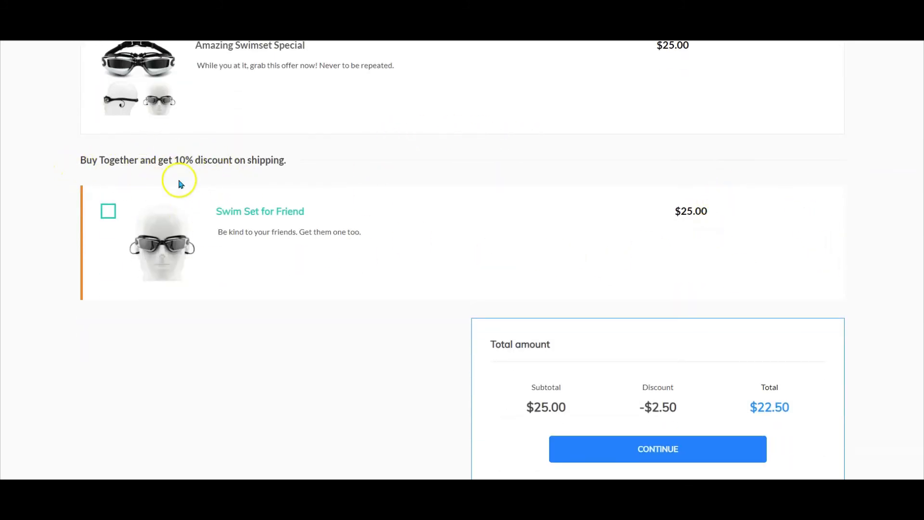
click(108, 211)
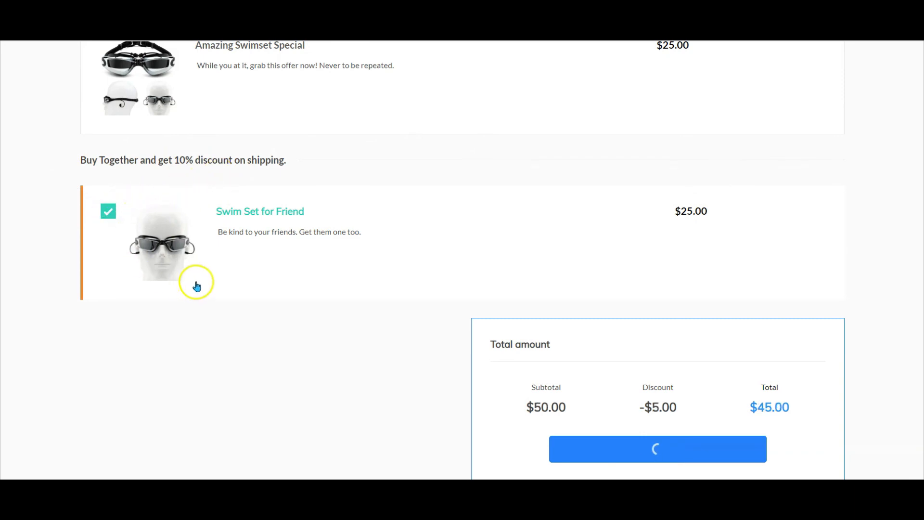
scroll(197, 282, down, 1)
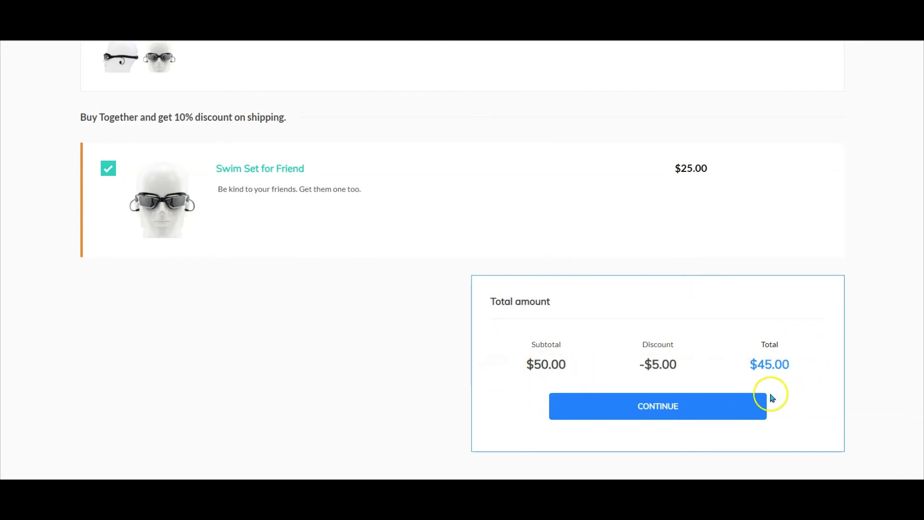
click(655, 397)
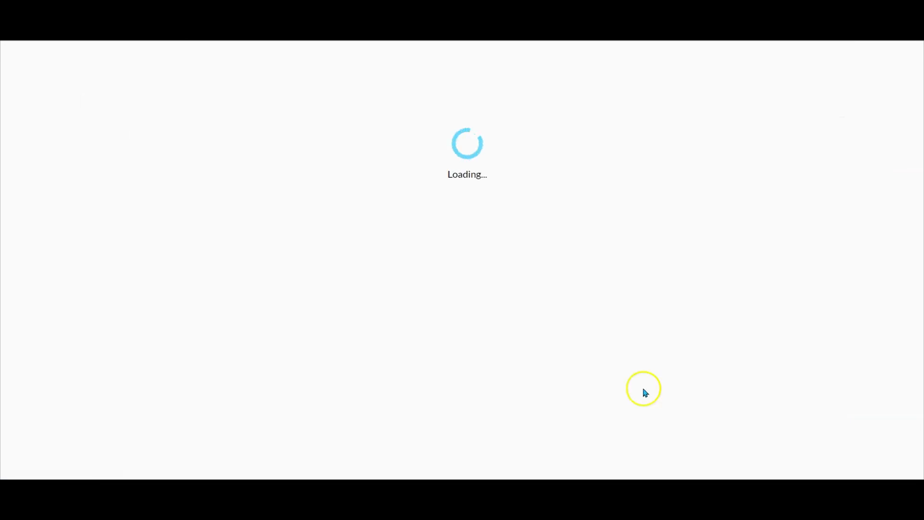
- Review the checkout's buyer info and order overview with both products
scroll(558, 273, down, 5)
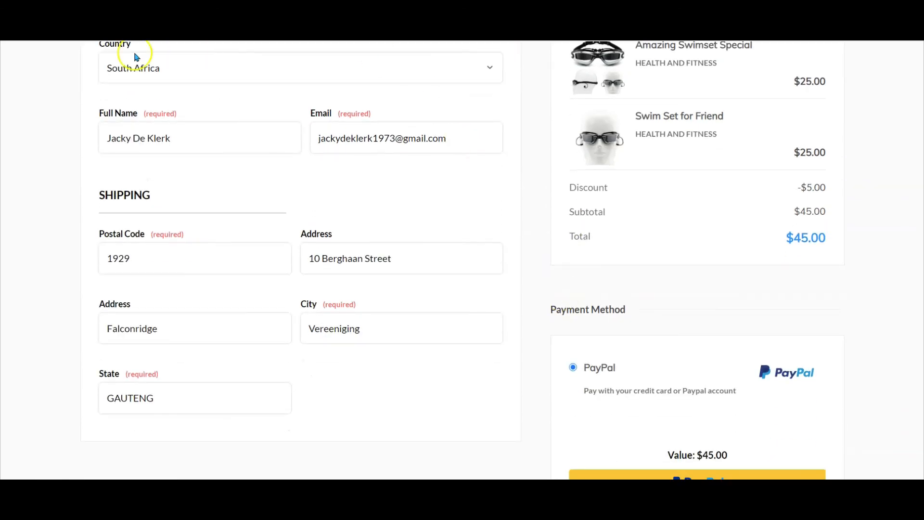
scroll(651, 310, down, 1)
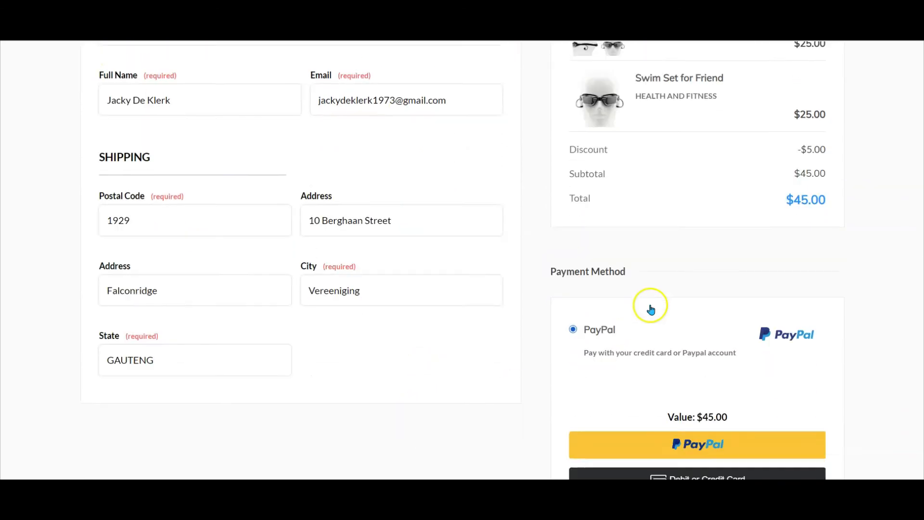
scroll(652, 305, up, 2)
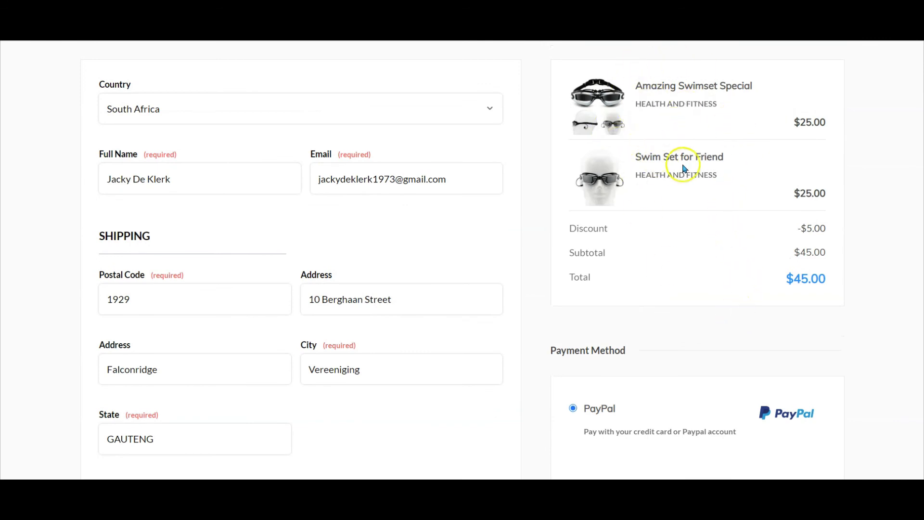
scroll(683, 185, down, 5)
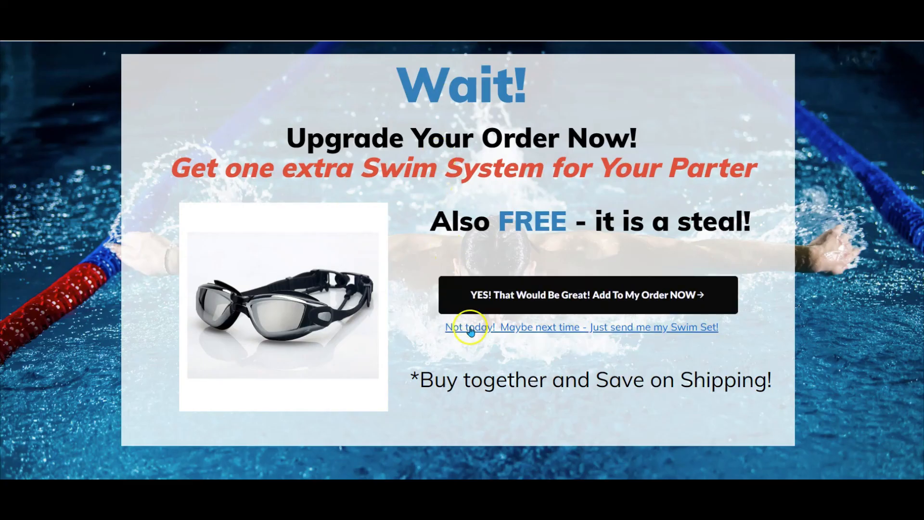
- Test the 'Not today' link on the bump sell page through the Swim Set cart to its checkout
click(471, 329)
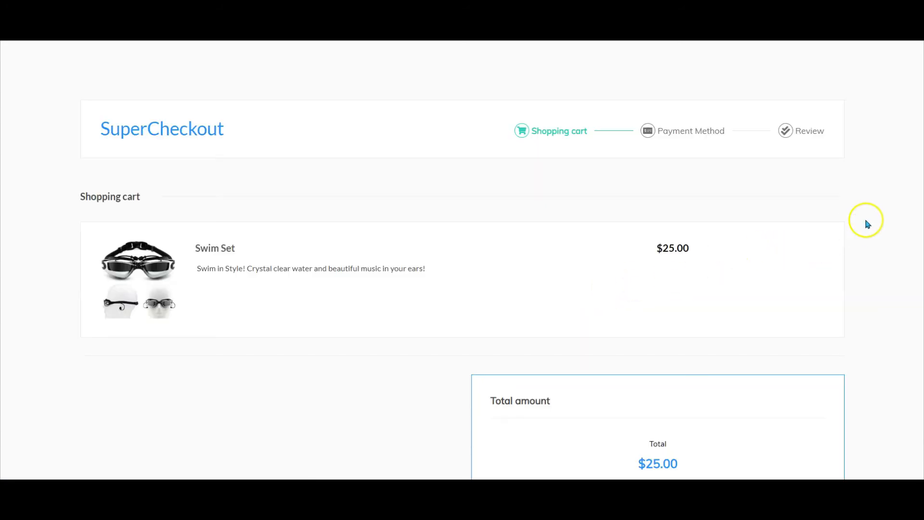
scroll(868, 224, down, 2)
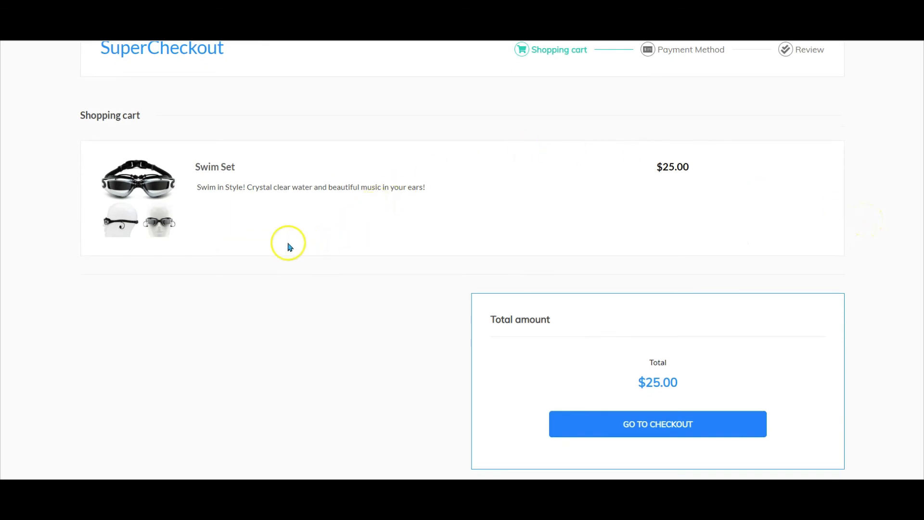
scroll(289, 243, down, 1)
scroll(289, 244, up, 1)
scroll(290, 247, down, 1)
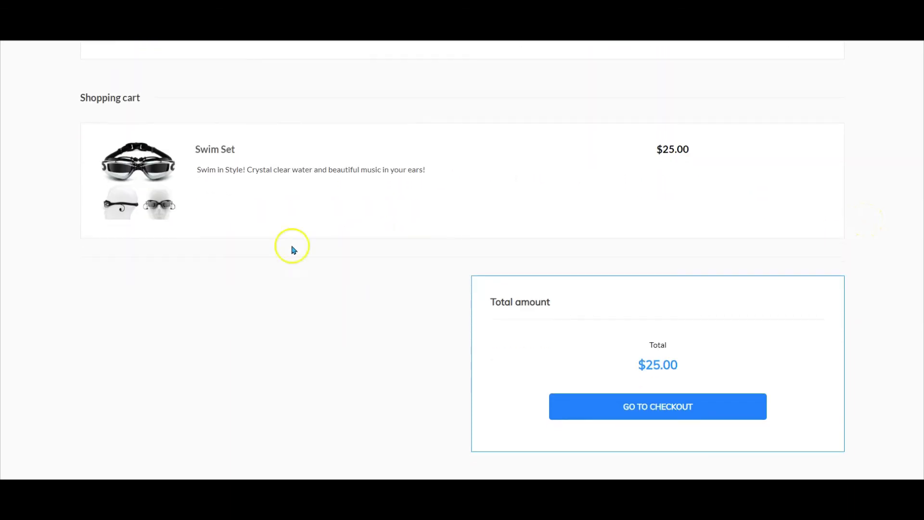
click(626, 403)
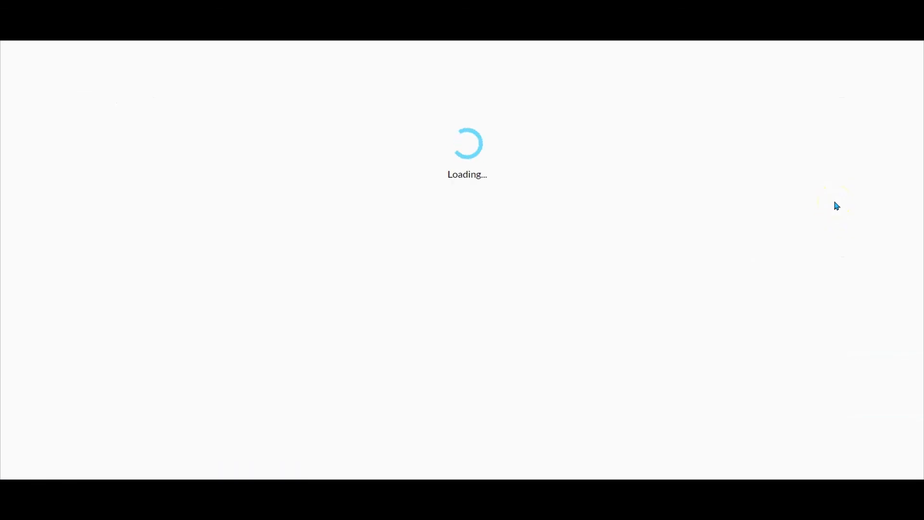
scroll(876, 219, down, 3)
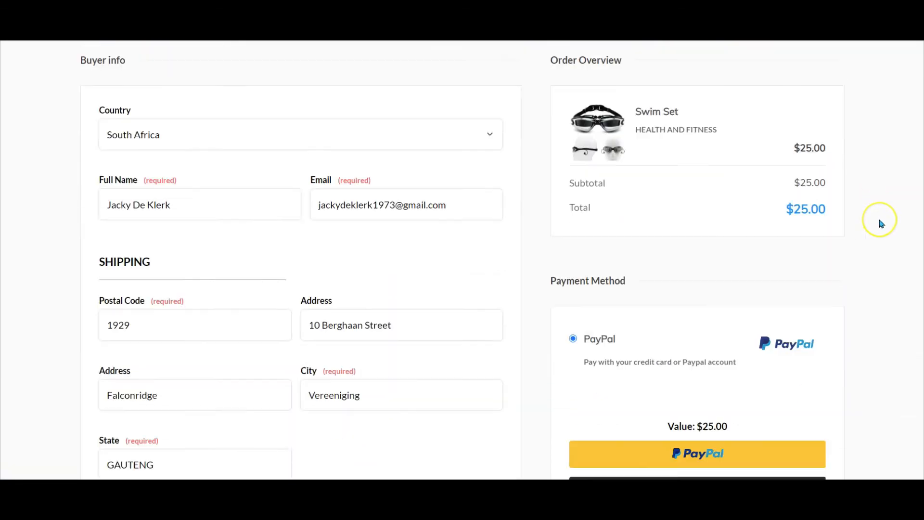
scroll(882, 223, up, 1)
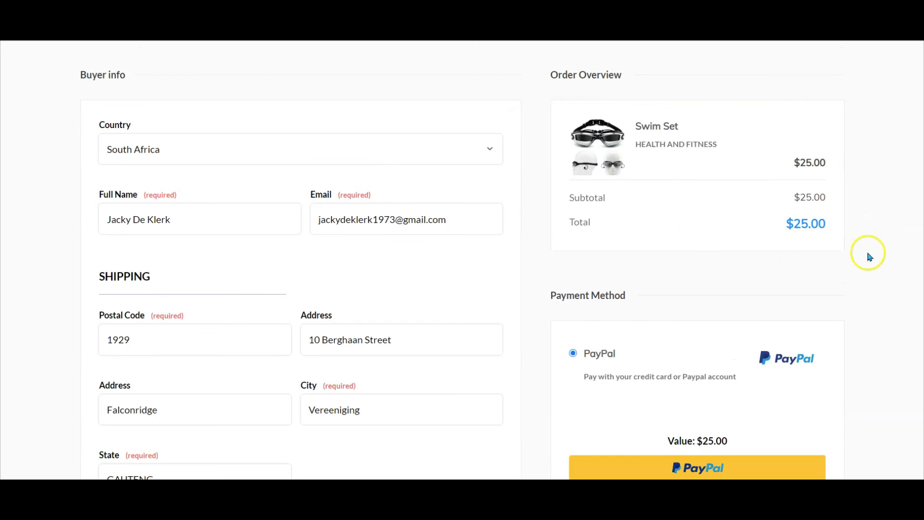